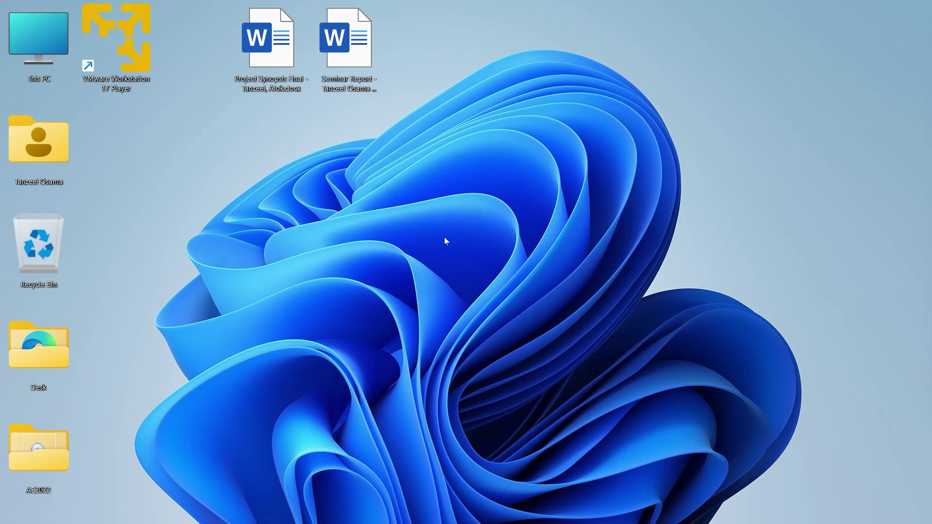
# Launch Windows PowerShell (Admin) from the Start button's Win+X menu
pyautogui.moveTo(742, 523)
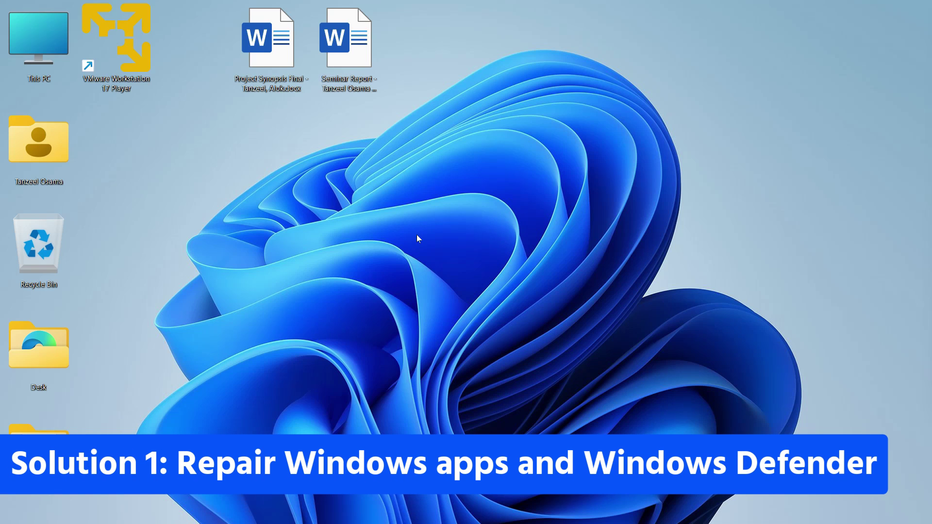
pyautogui.moveTo(243, 514)
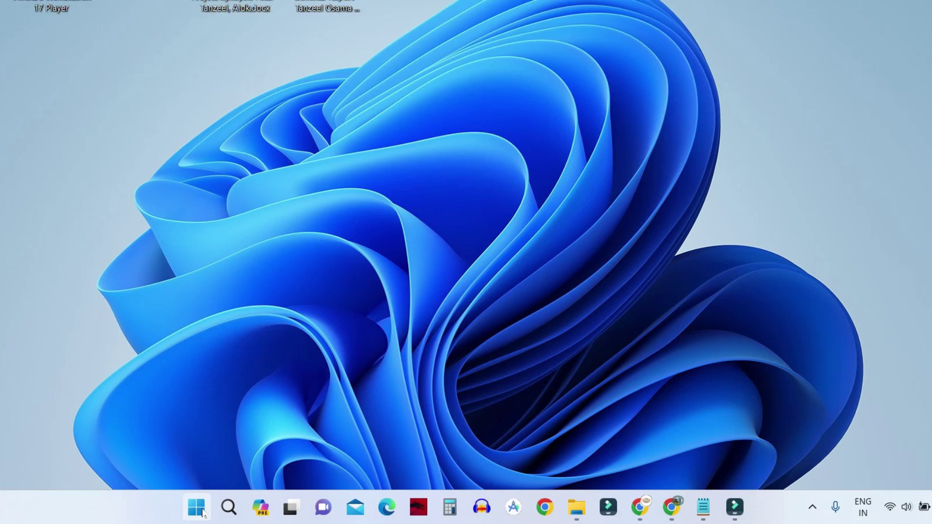
pyautogui.rightClick(202, 514)
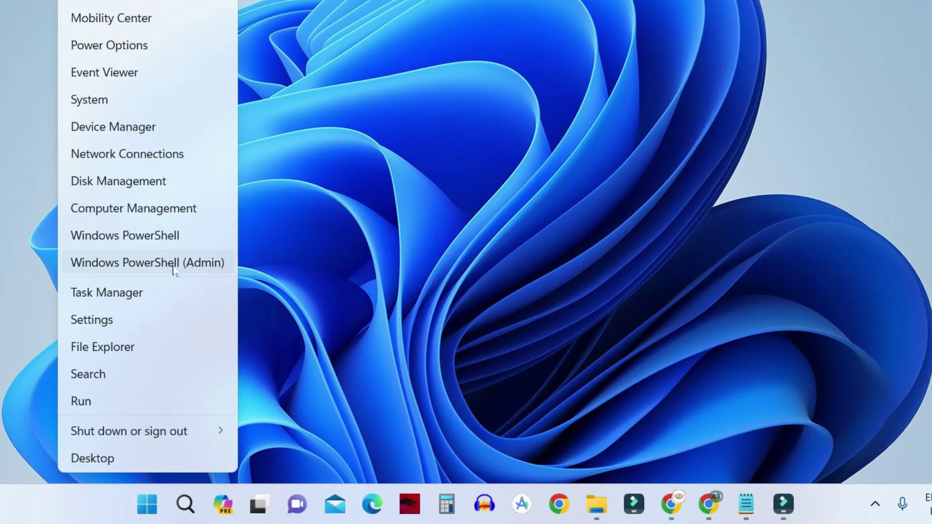
pyautogui.click(173, 265)
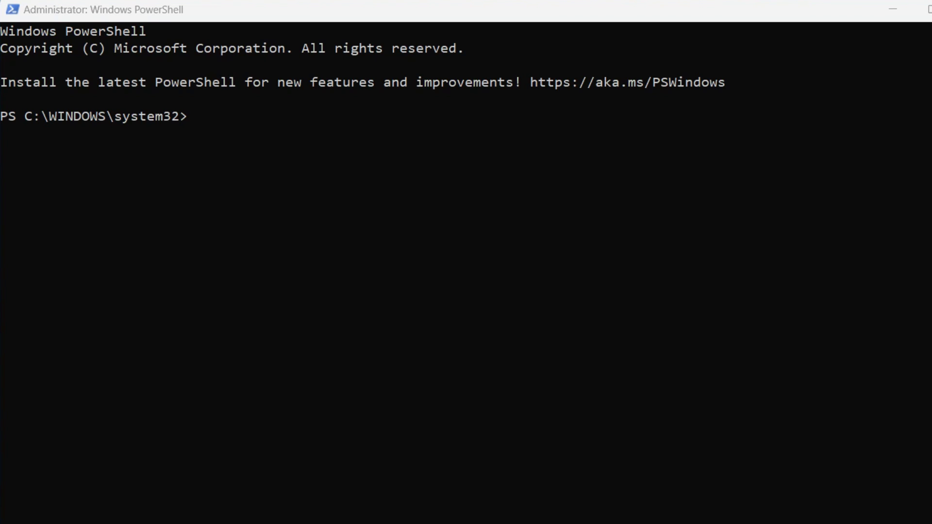
# Paste and run the Get-AppXPackage | Foreach Add-AppxPackage command to re-register all apps
pyautogui.click(467, 129)
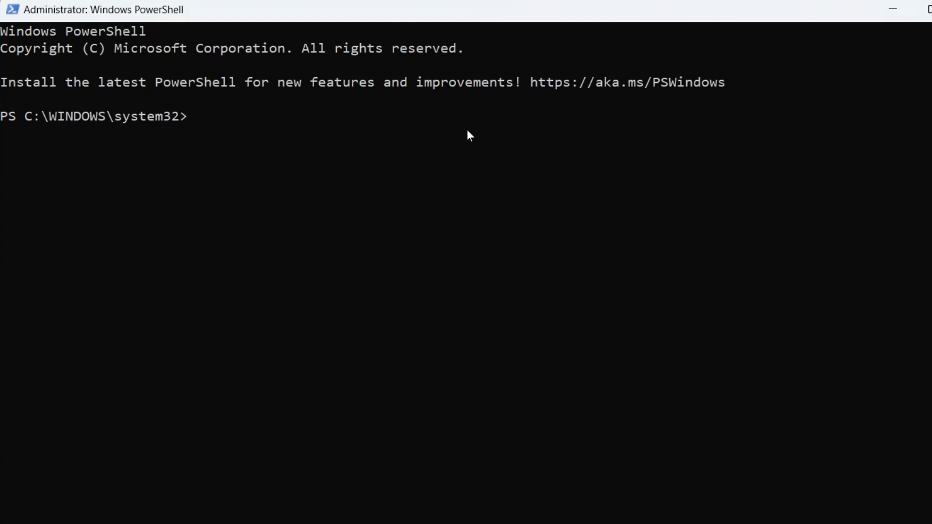
pyautogui.rightClick(199, 120)
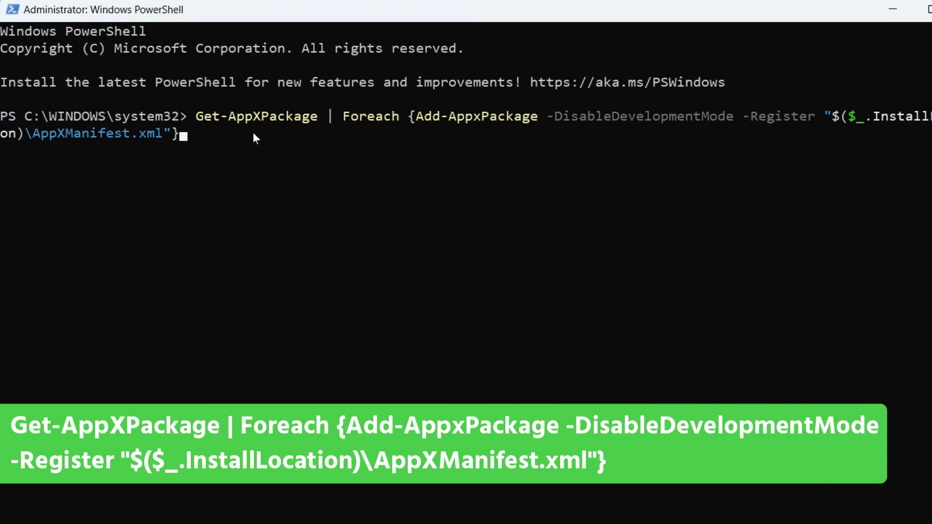
pyautogui.press('Return')
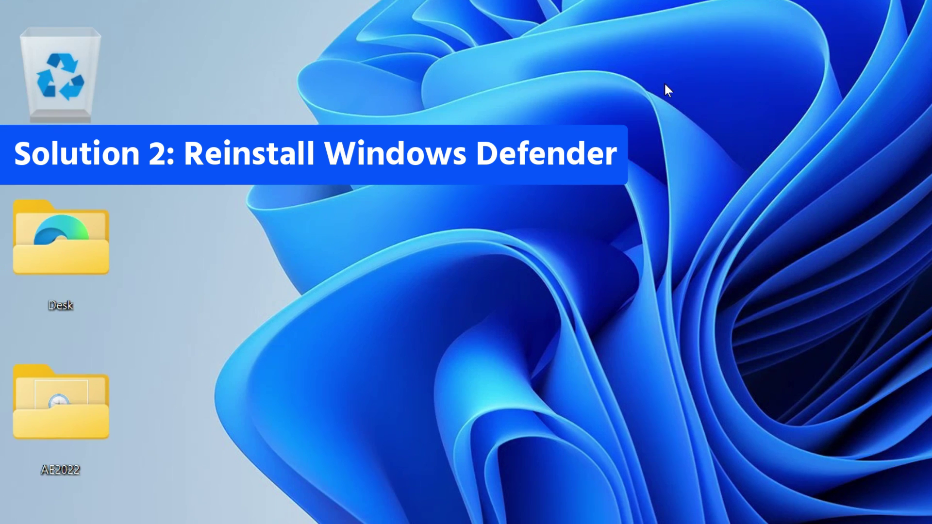
# Launch Registry Editor (regedit) from the Run dialog
pyautogui.press('super+r')
pyautogui.write('re')
pyautogui.press('Down')
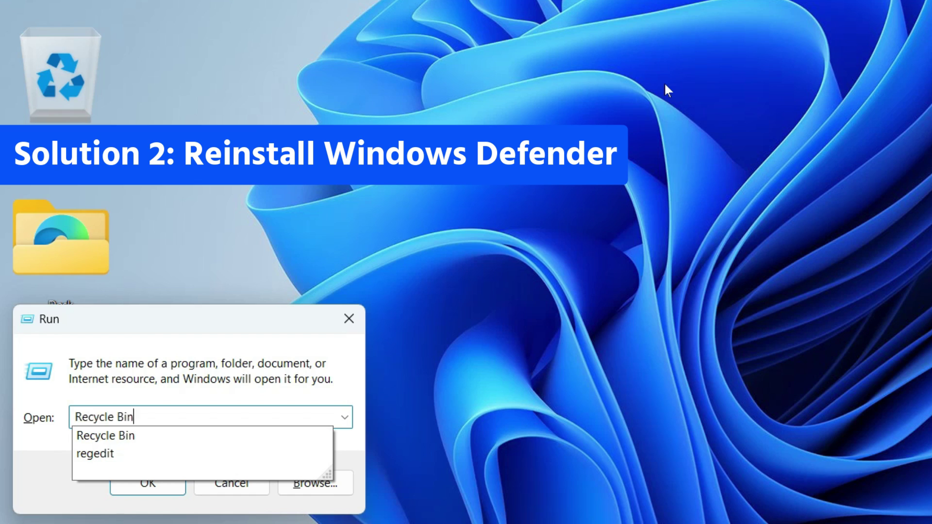
pyautogui.press('Down')
pyautogui.press('Return')
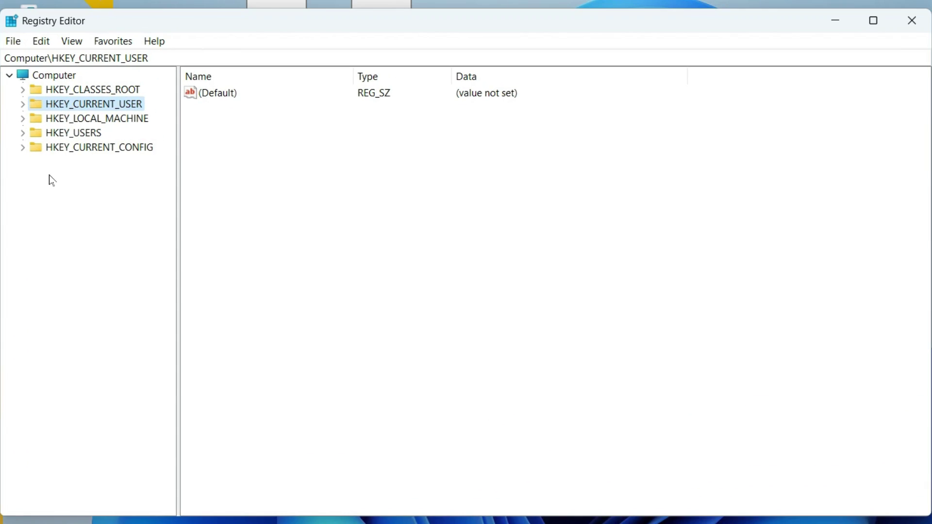
# Expand HKEY_LOCAL_MACHINE > SOFTWARE > Policies in the registry key tree
pyautogui.click(111, 119)
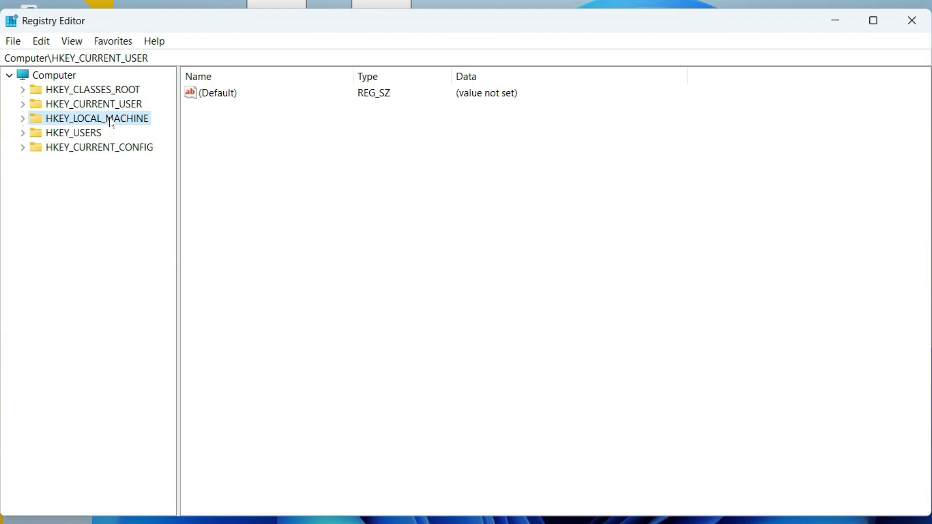
pyautogui.click(23, 119)
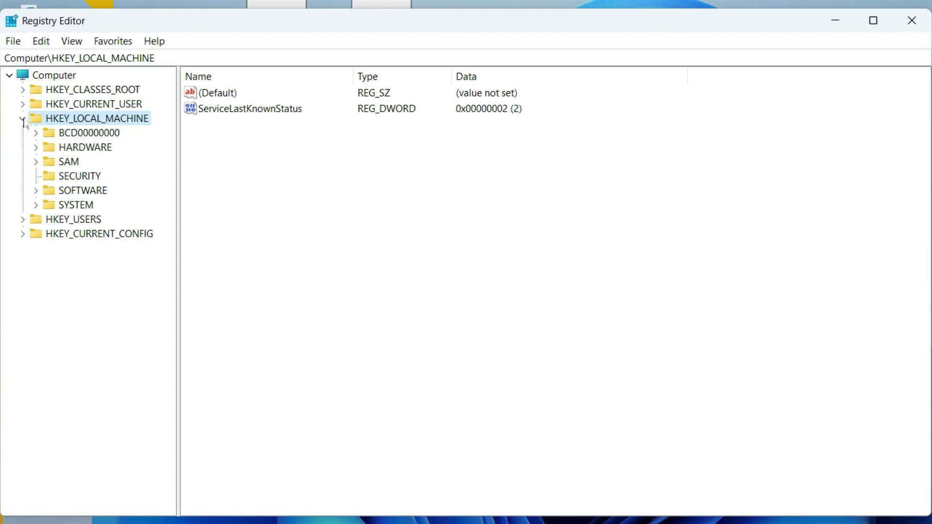
pyautogui.click(35, 191)
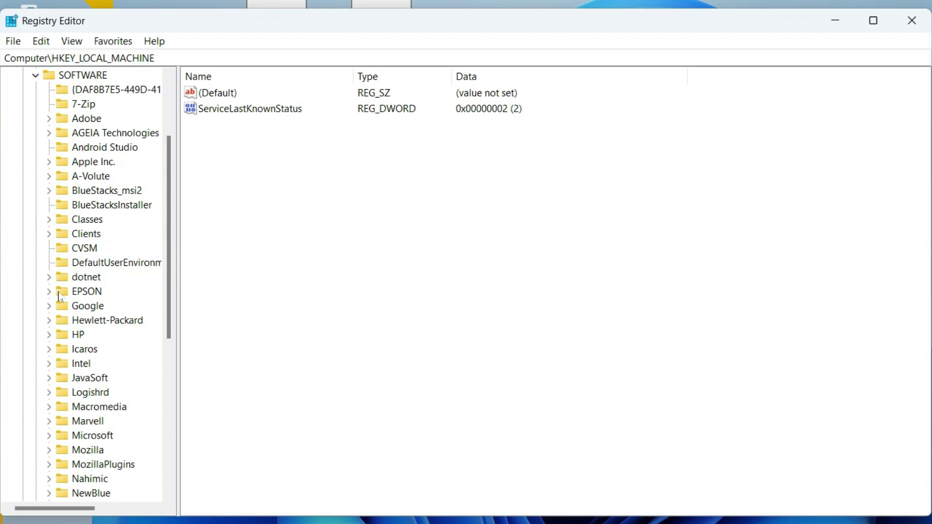
pyautogui.scroll(-4, 60, 298)
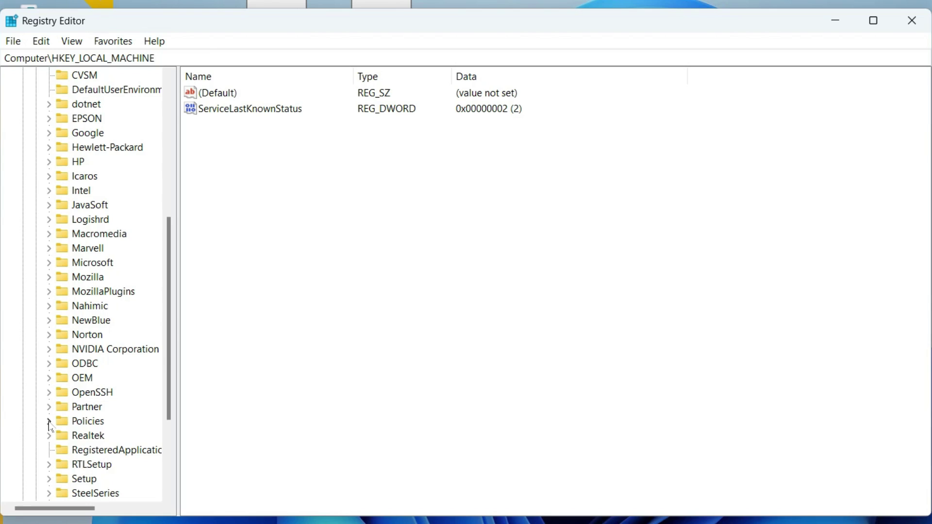
pyautogui.click(48, 422)
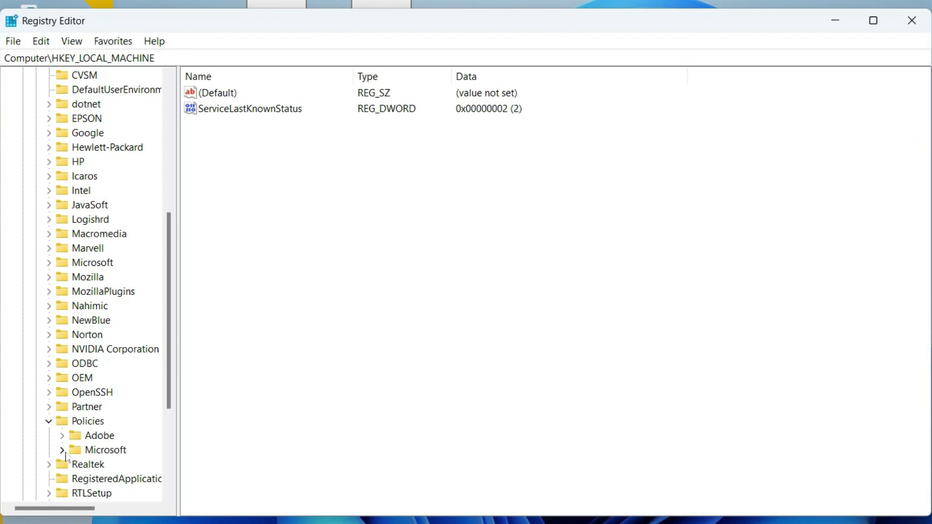
# Select the Policies\Microsoft\Windows Defender key and choose Delete on it
pyautogui.scroll(-1, 64, 458)
pyautogui.scroll(-2, 66, 458)
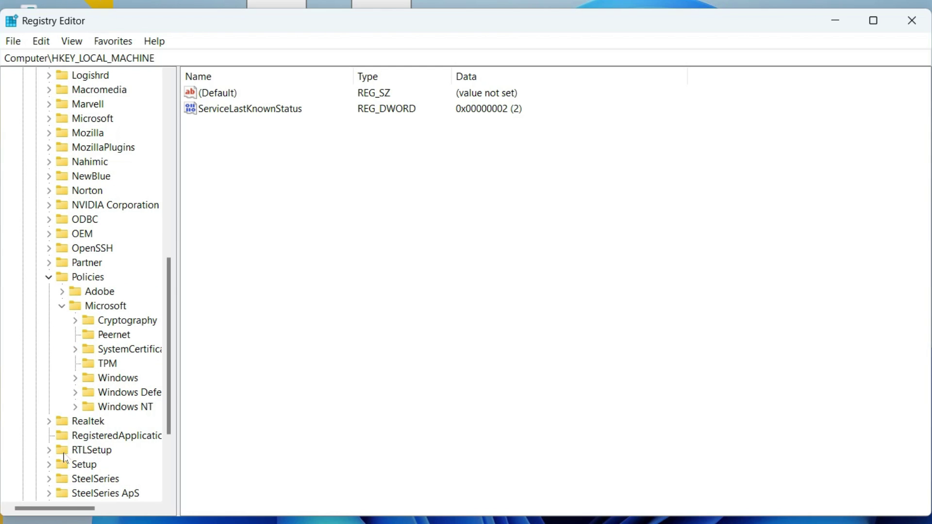
pyautogui.click(116, 394)
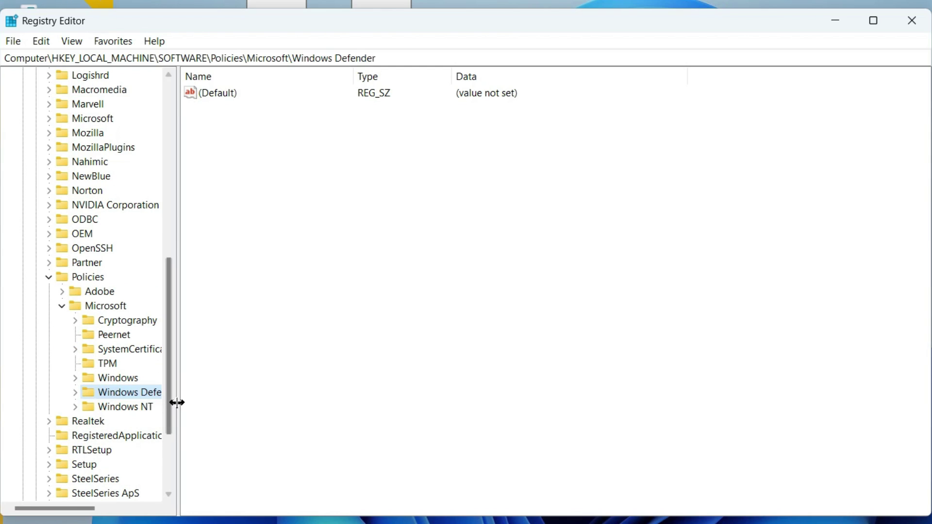
pyautogui.moveTo(177, 403); pyautogui.dragTo(219, 403)
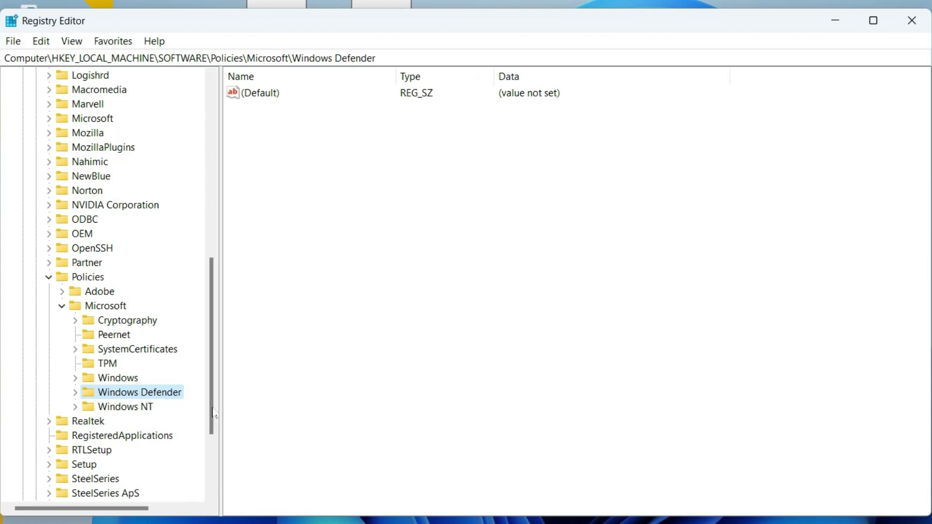
pyautogui.rightClick(127, 397)
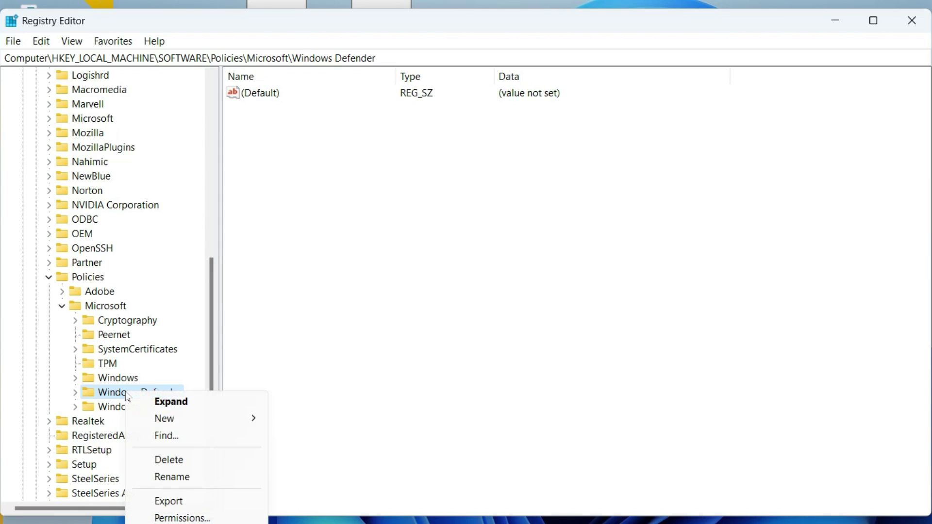
pyautogui.click(167, 460)
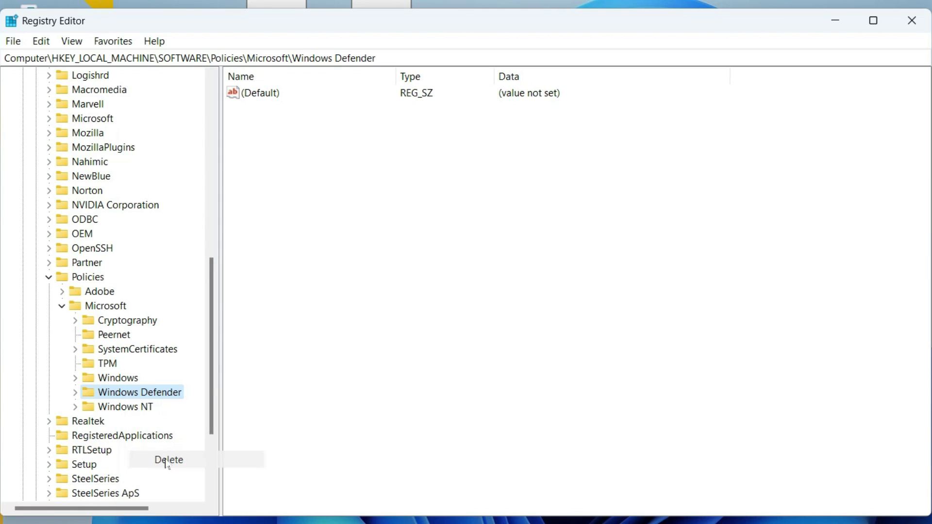
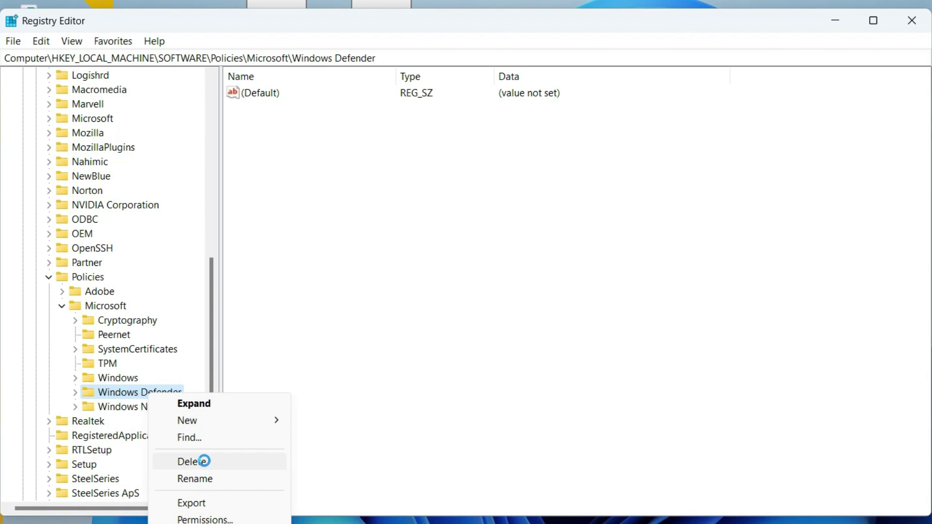
# Delete the Windows Defender key under HKLM\SOFTWARE\Policies\Microsoft and confirm the deletion
pyautogui.click(203, 462)
pyautogui.click(627, 287)
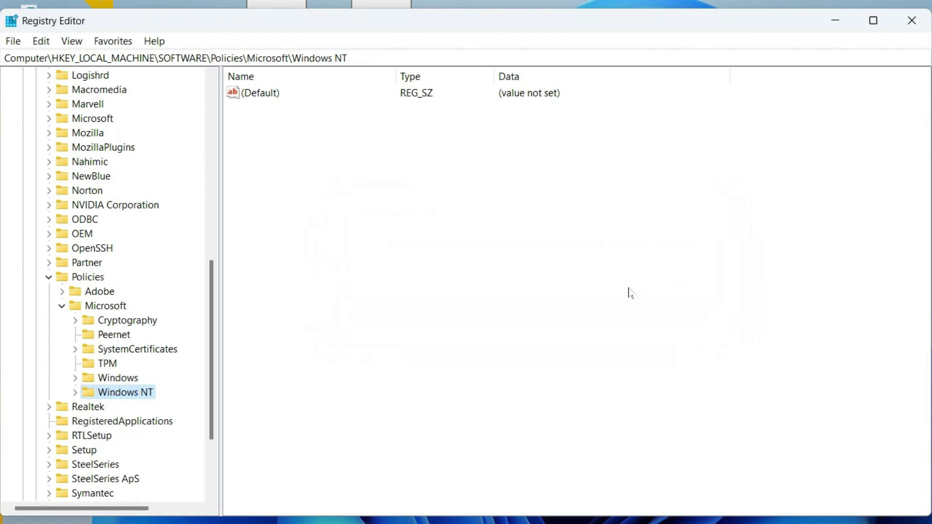
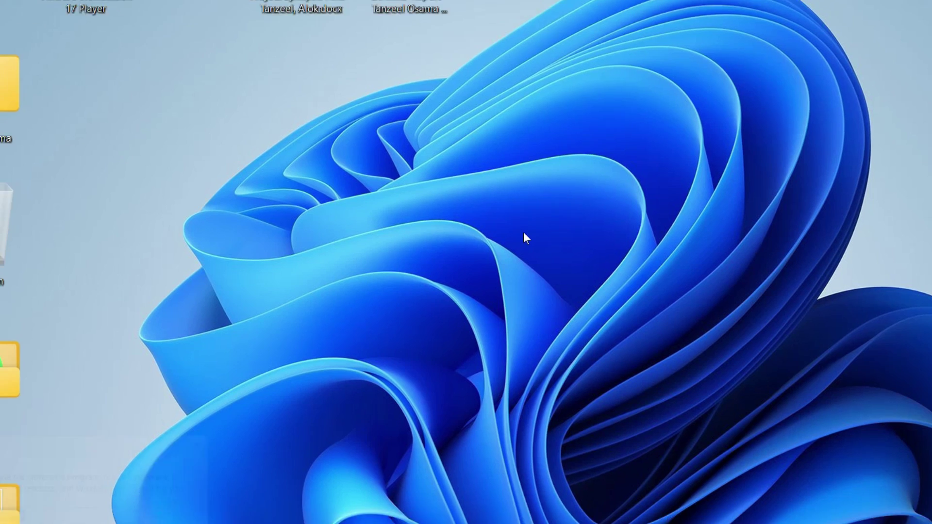
# Run gpedit.msc from the Run dialog to open the Local Group Policy Editor
pyautogui.press('super+r')
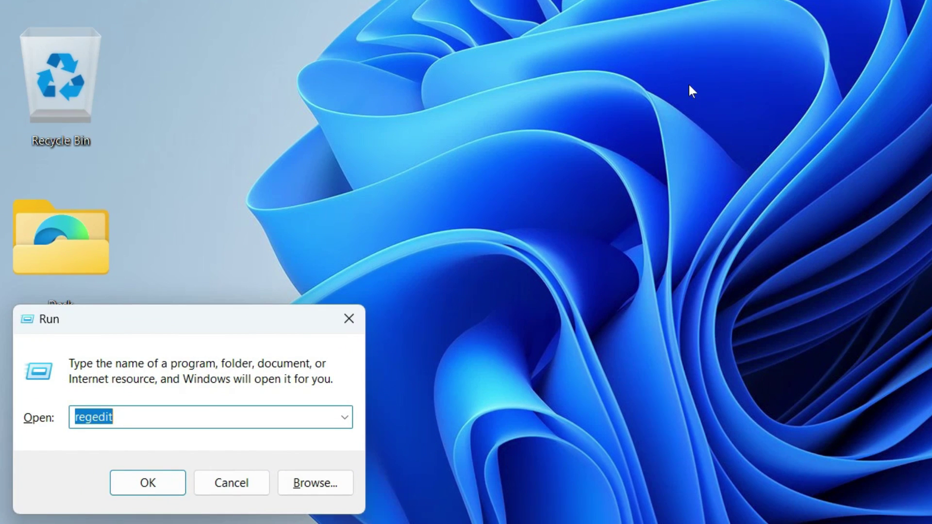
pyautogui.write('p')
pyautogui.press('BackSpace')
pyautogui.write('g')
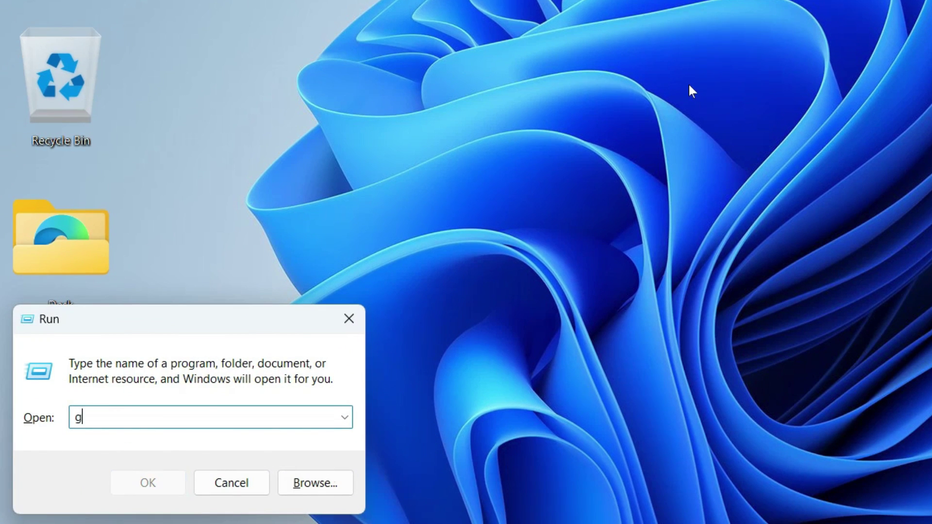
pyautogui.write('pedit.msc')
pyautogui.press('Return')
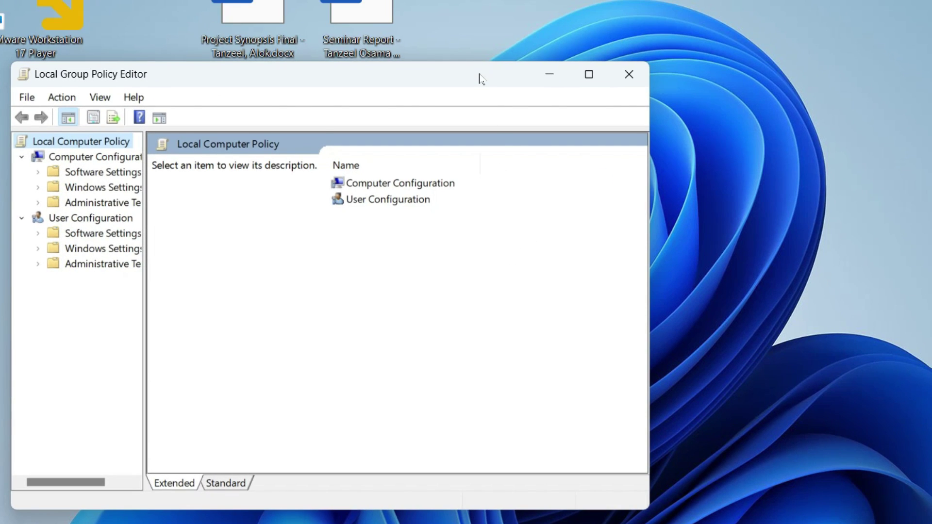
# Move the editor to the screen top, enlarge it to full screen, and widen the tree pane
pyautogui.moveTo(479, 79); pyautogui.dragTo(471, 21)
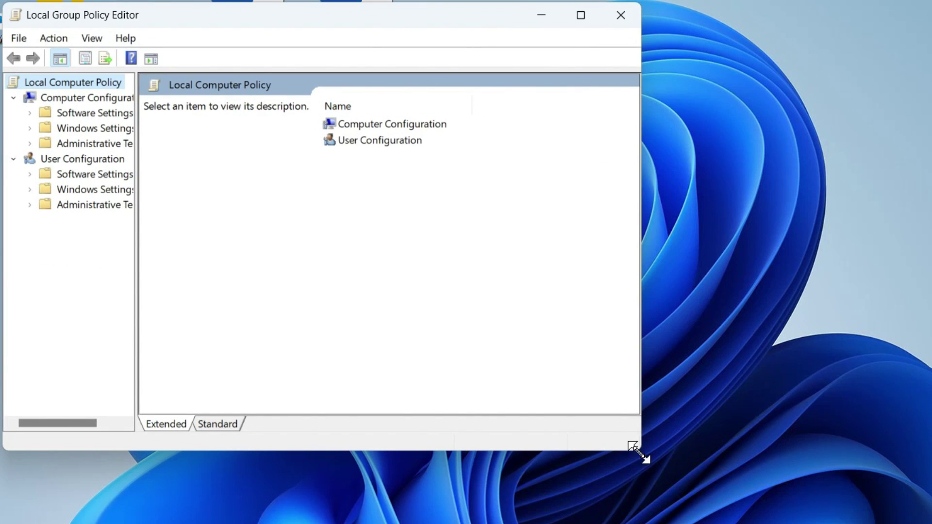
pyautogui.moveTo(639, 450); pyautogui.dragTo(929, 523)
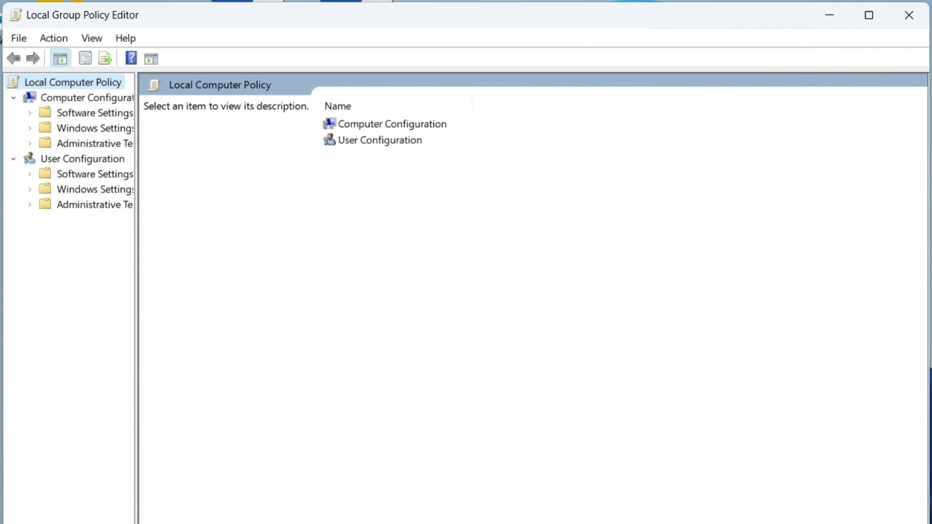
pyautogui.moveTo(136, 314); pyautogui.dragTo(256, 331)
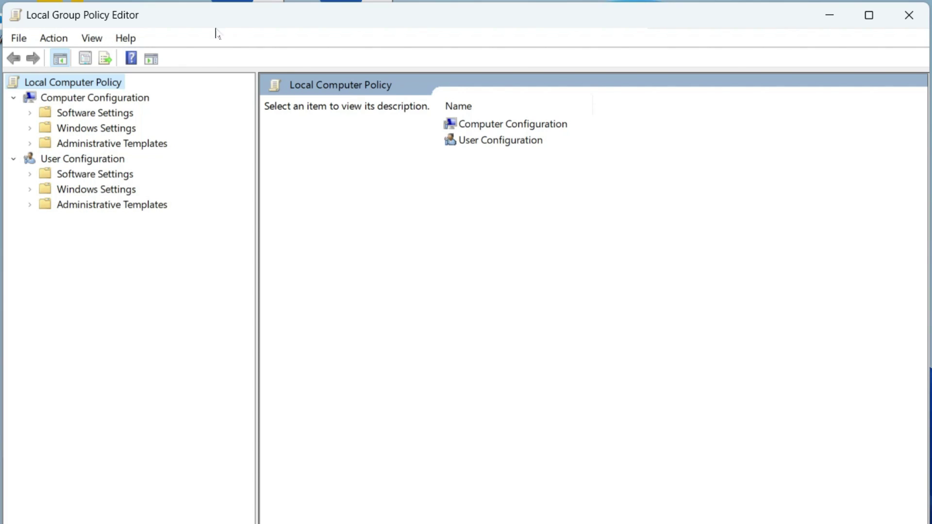
# Expand Computer Configuration > Administrative Templates > Windows Components and select Microsoft Defender Antivirus
pyautogui.click(109, 99)
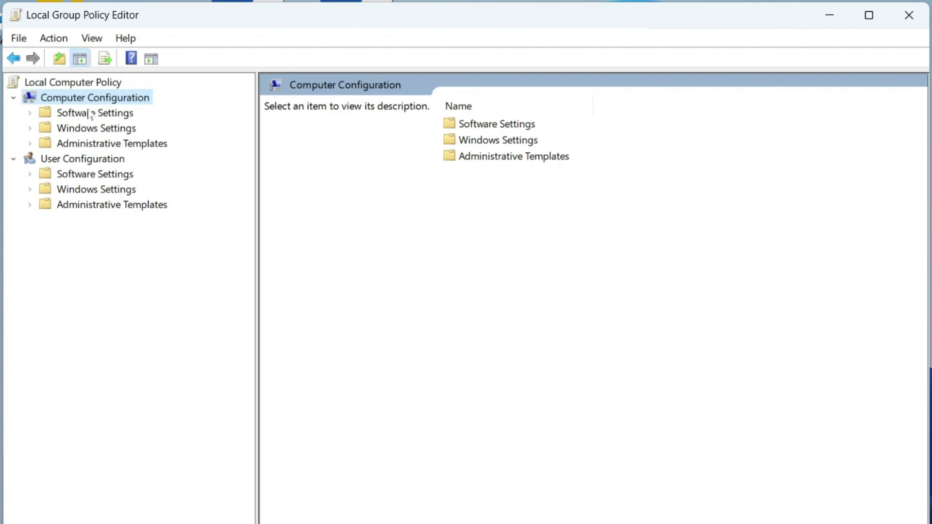
pyautogui.click(30, 144)
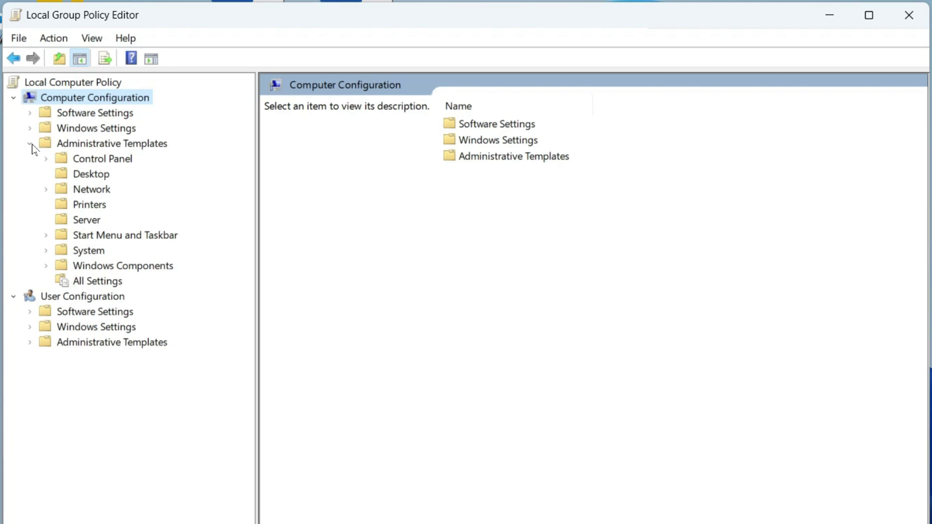
pyautogui.click(46, 266)
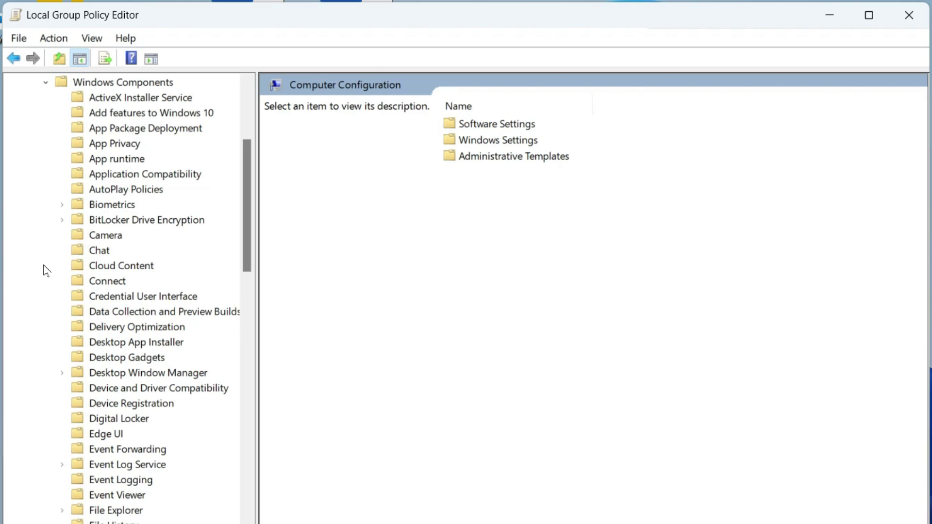
pyautogui.scroll(-9, 46, 270)
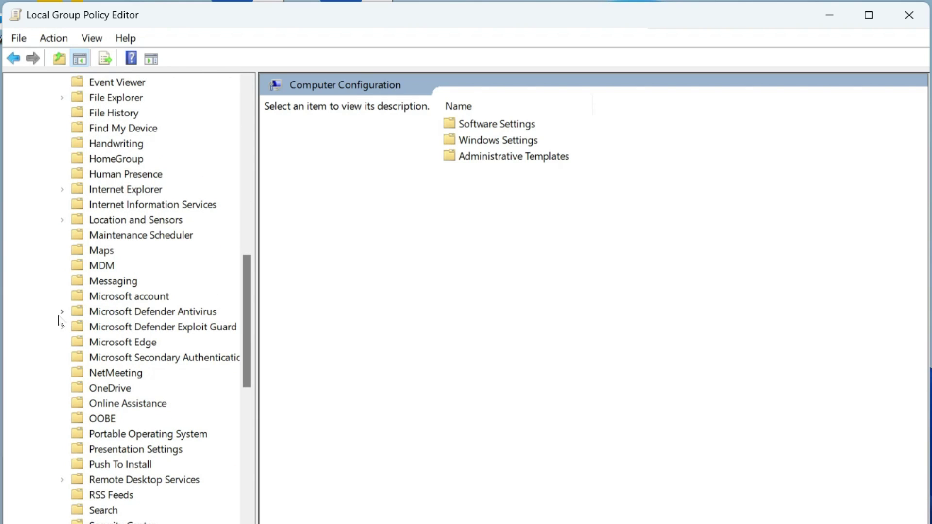
pyautogui.click(62, 312)
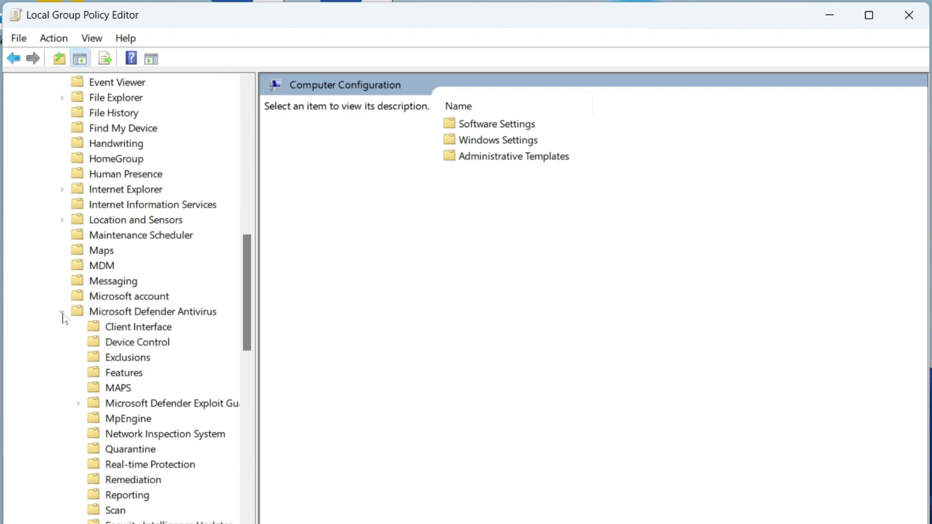
pyautogui.click(121, 314)
pyautogui.doubleClick(120, 313)
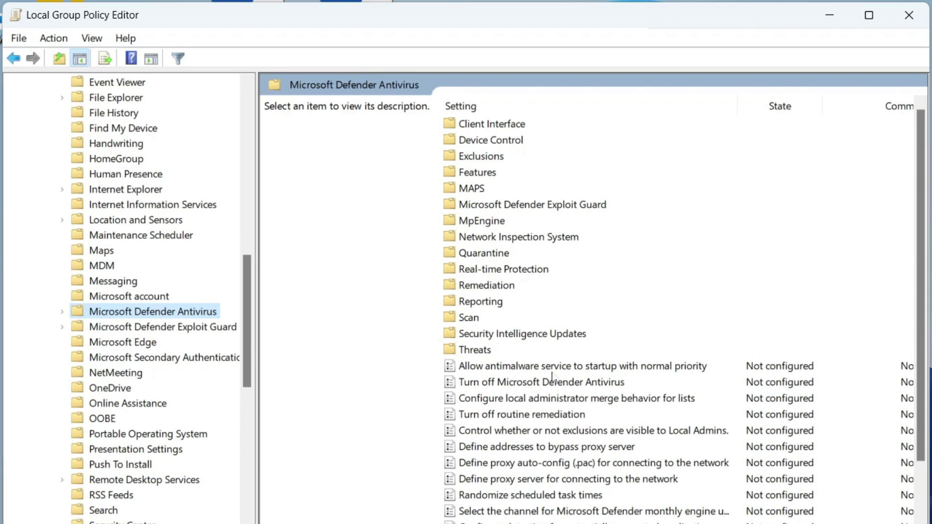
# Set 'Allow antimalware service to startup with normal priority' to Disabled, apply, and close
pyautogui.click(509, 372)
pyautogui.doubleClick(509, 372)
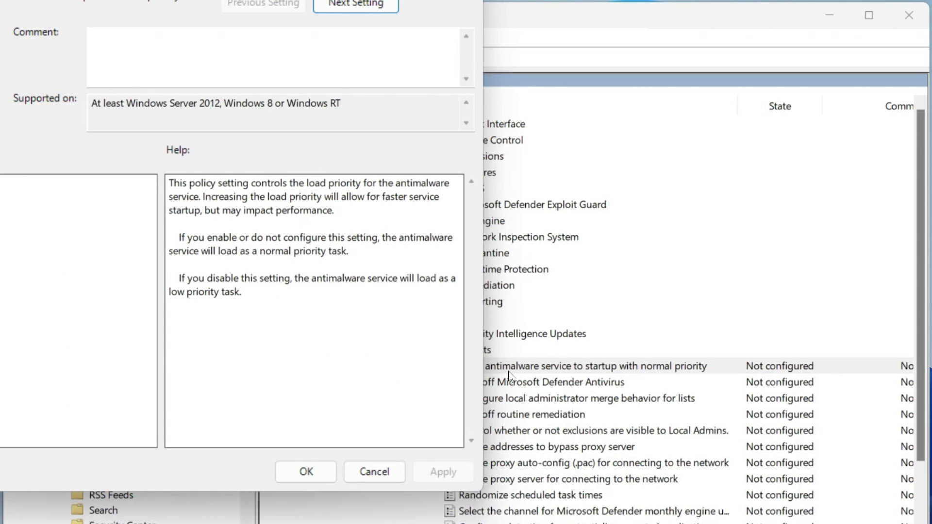
pyautogui.moveTo(219, 0); pyautogui.dragTo(399, 55)
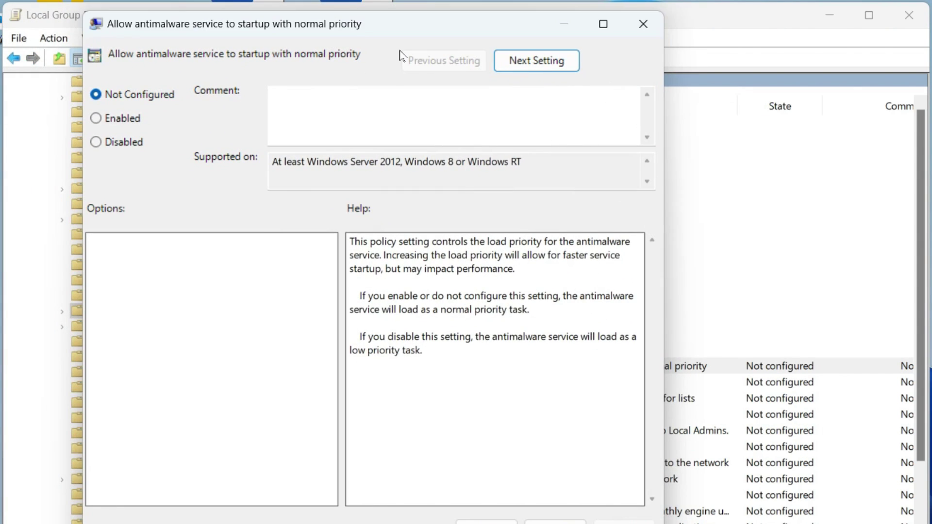
pyautogui.click(121, 142)
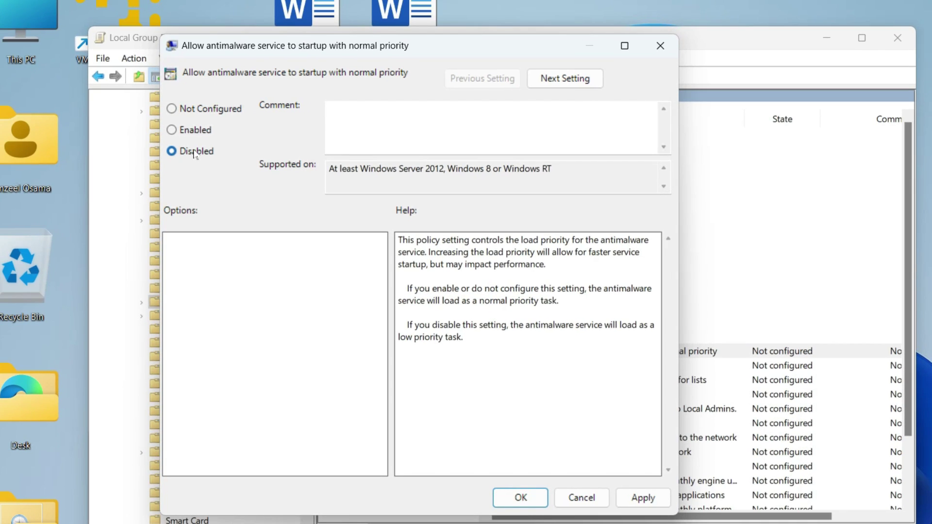
pyautogui.click(642, 497)
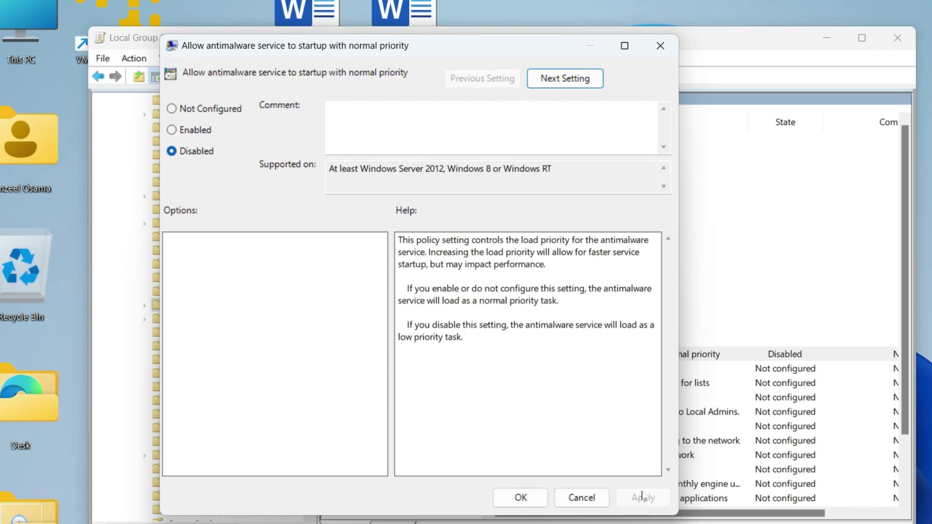
pyautogui.click(520, 498)
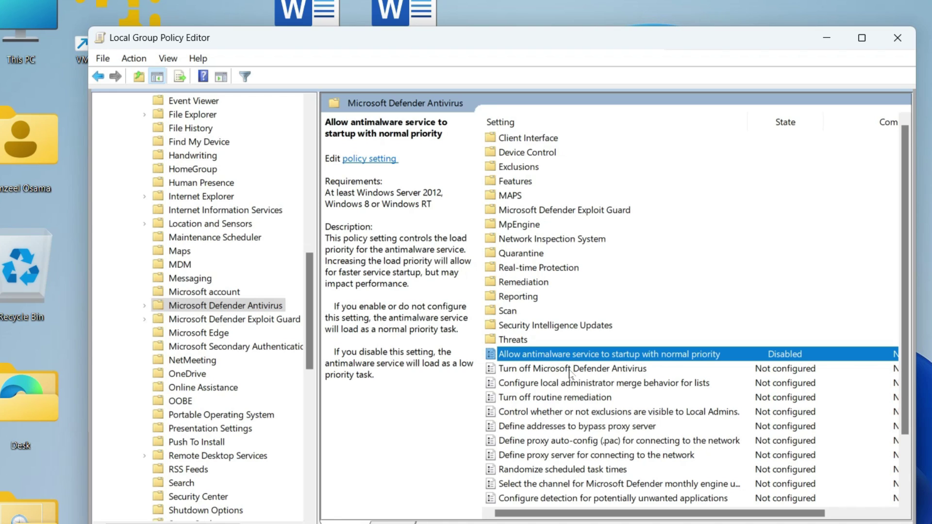
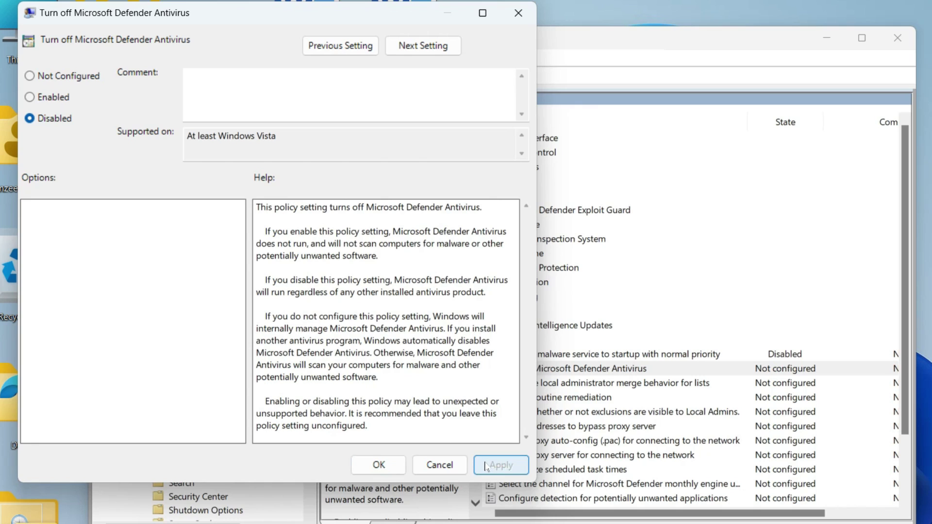
# Confirm the Disabled setting for 'Turn off Microsoft Defender Antivirus' and close its policy window
pyautogui.click(380, 465)
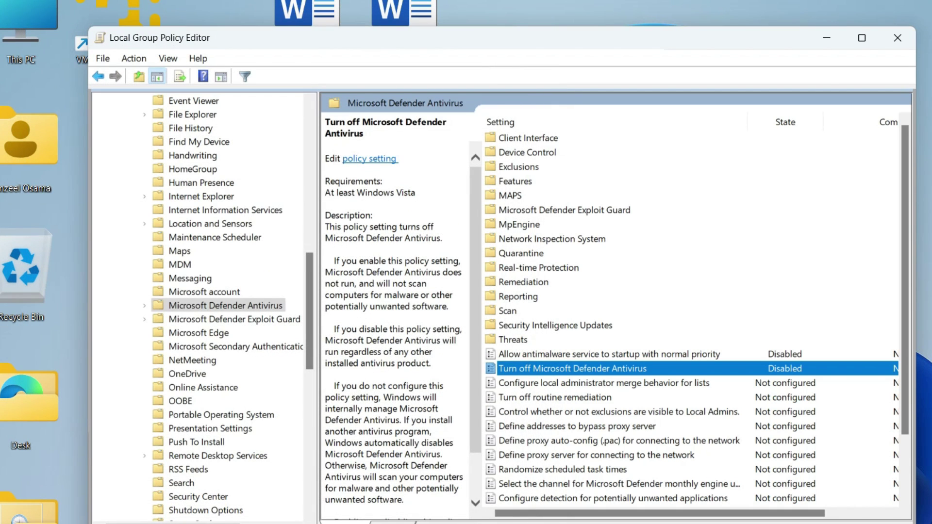
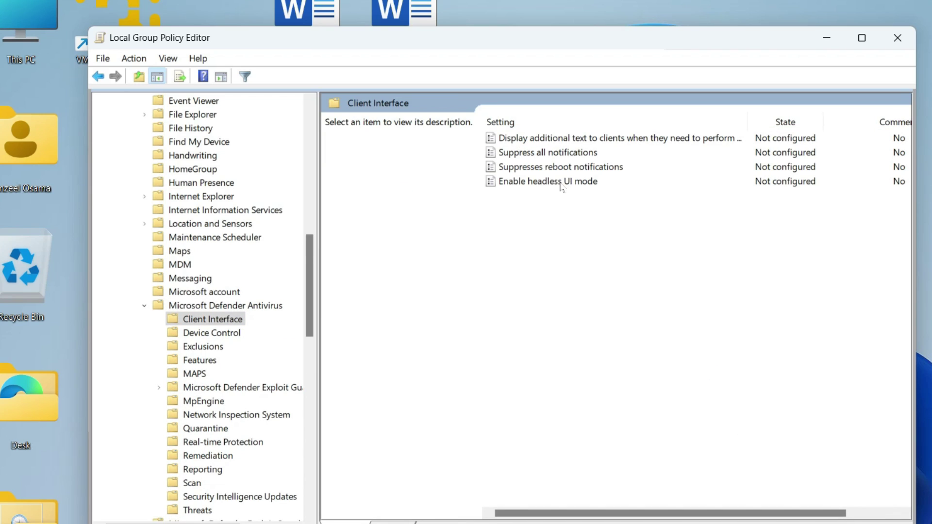
# Set the Client Interface policy 'Enable headless UI mode' to Disabled and apply it
pyautogui.doubleClick(542, 183)
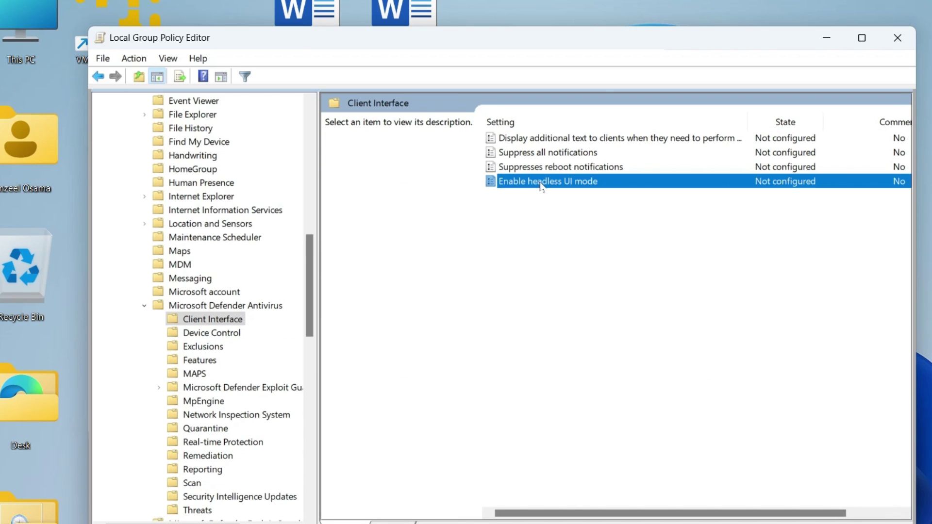
pyautogui.click(84, 141)
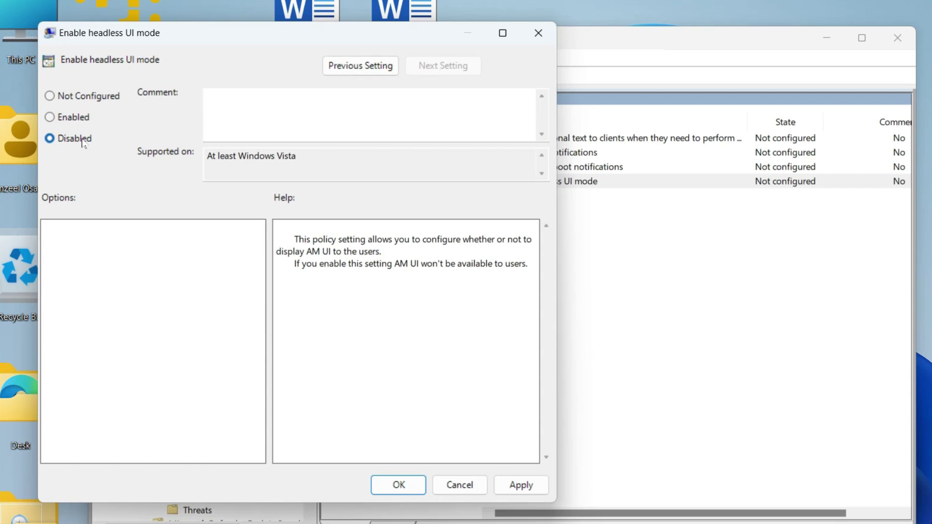
pyautogui.click(510, 486)
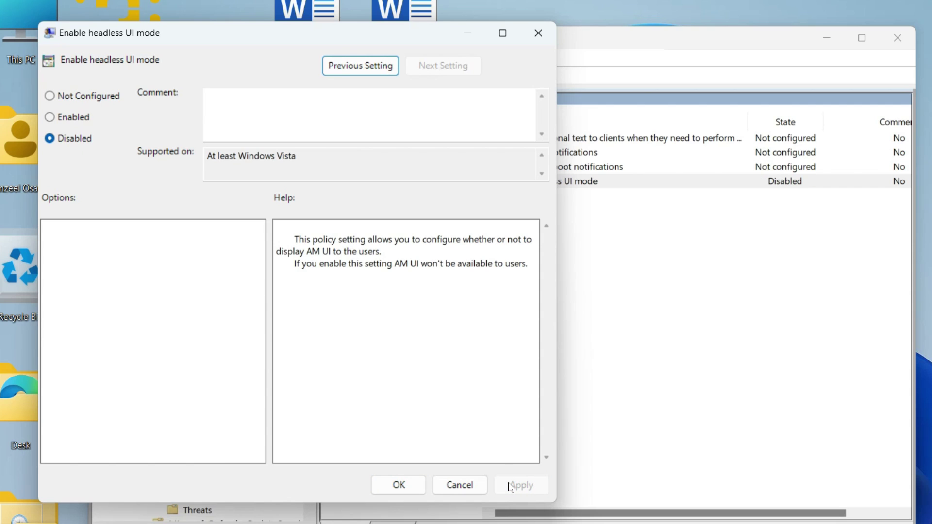
pyautogui.click(398, 486)
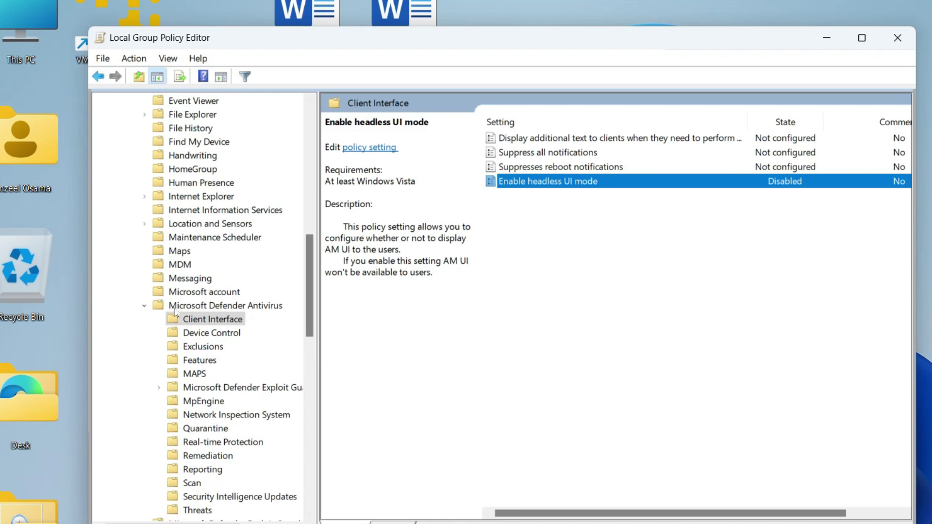
# Collapse Microsoft Defender Antivirus and navigate to Windows Security > Virus and threat protection
pyautogui.click(145, 307)
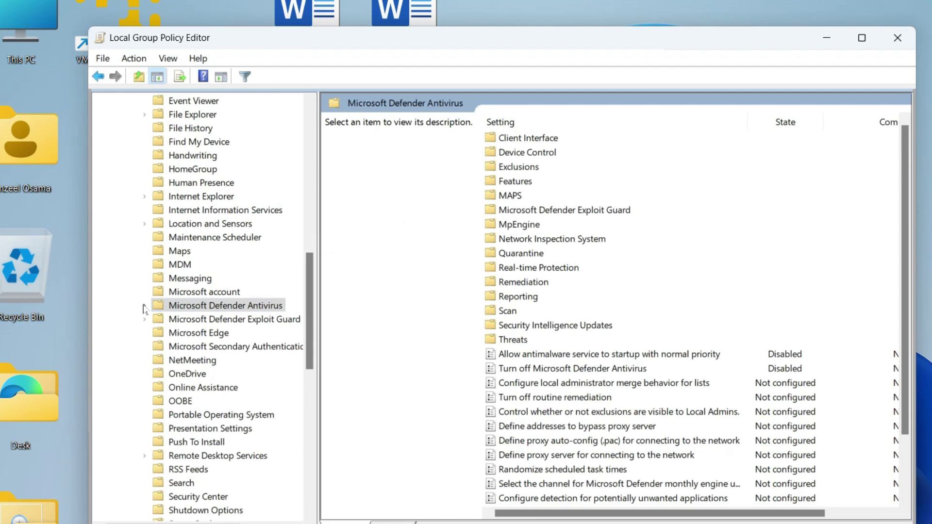
pyautogui.scroll(-3, 243, 308)
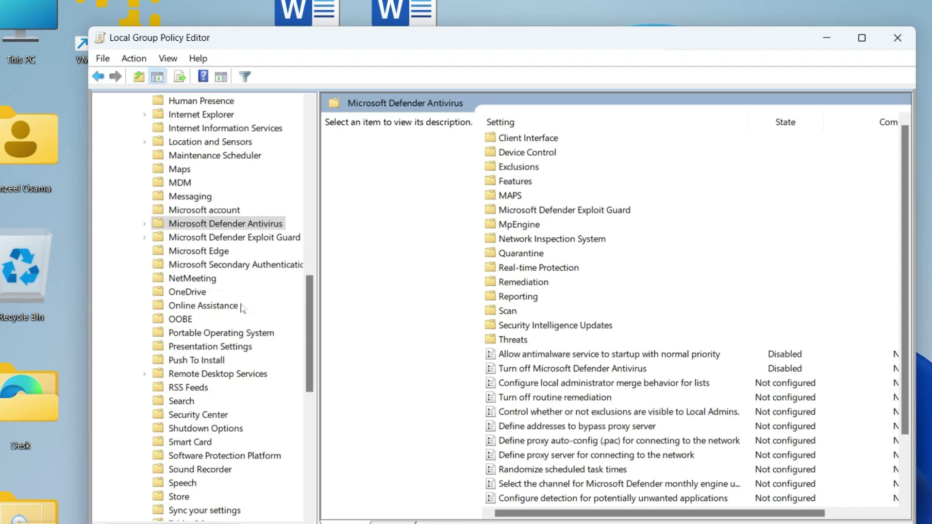
pyautogui.scroll(-7, 244, 308)
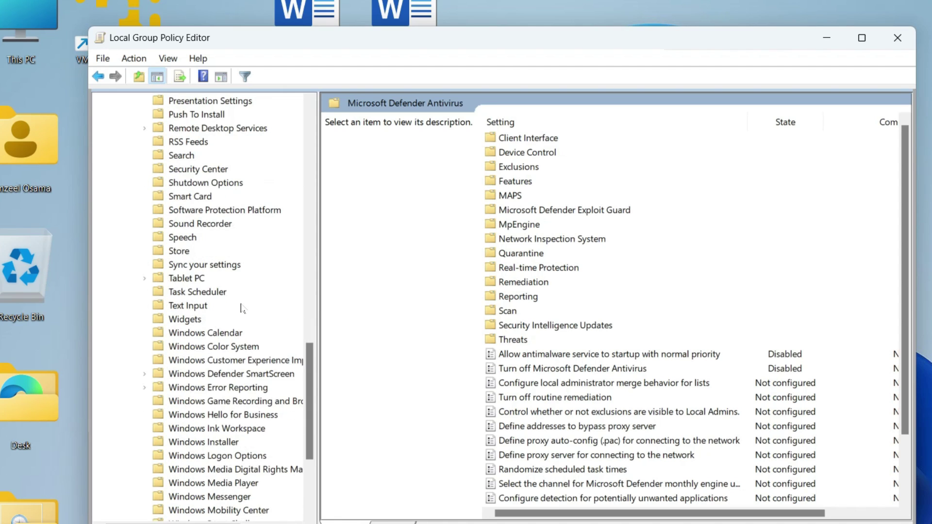
pyautogui.scroll(-2, 242, 307)
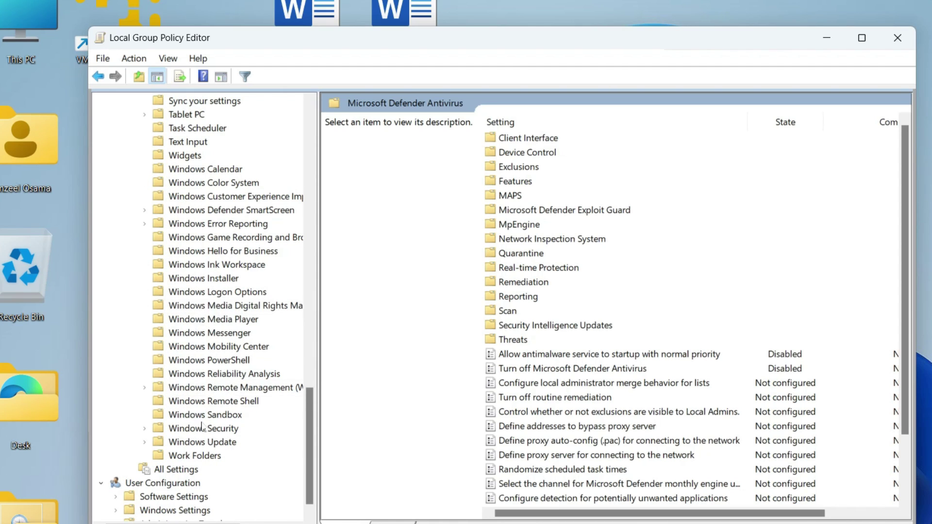
pyautogui.click(221, 429)
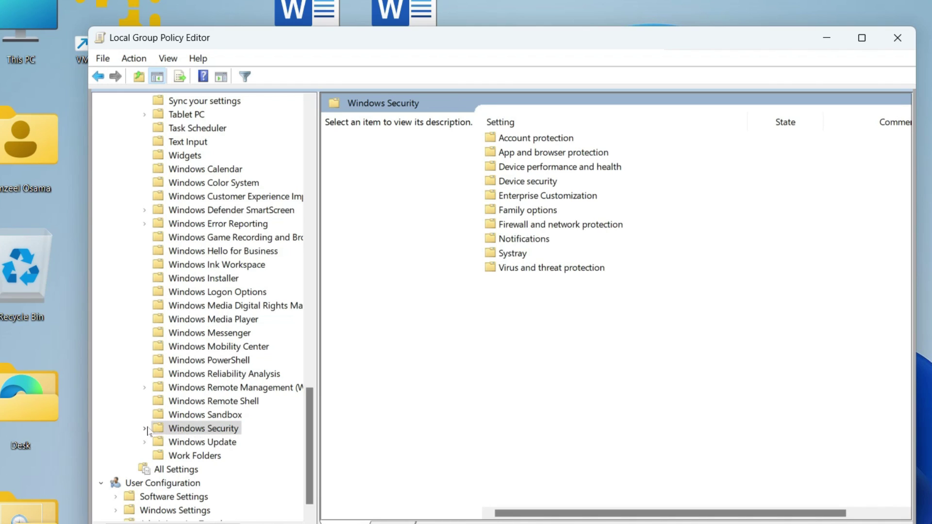
pyautogui.click(146, 429)
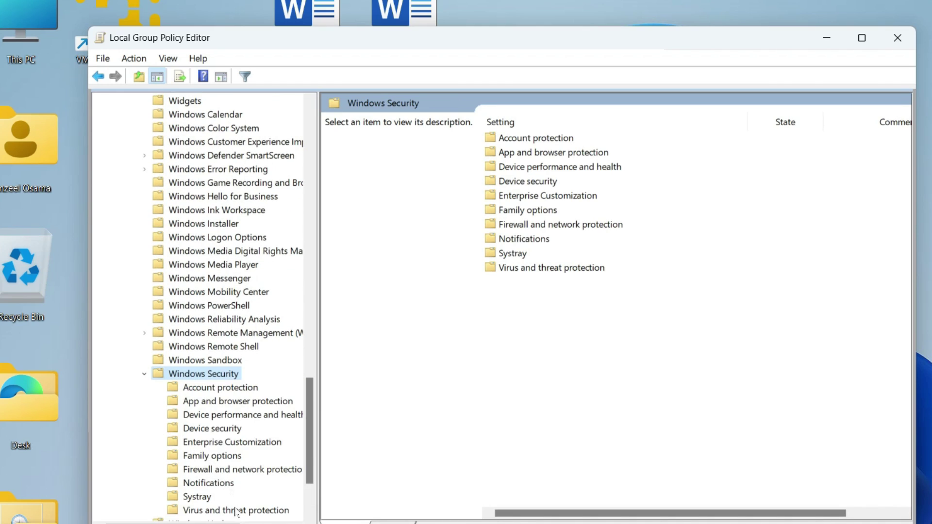
pyautogui.scroll(-2, 241, 484)
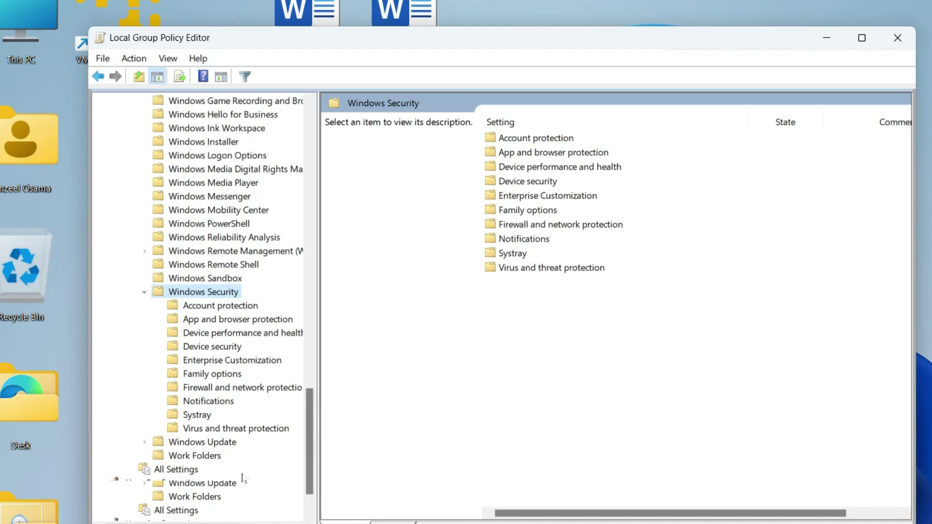
pyautogui.click(240, 429)
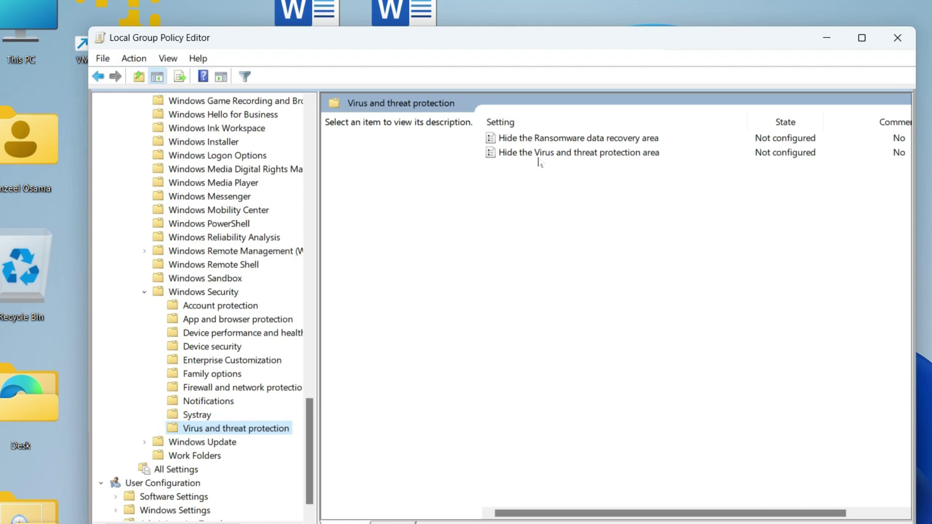
# Apply Disabled to 'Hide the Virus and threat protection area', then close the Group Policy Editor
pyautogui.doubleClick(599, 153)
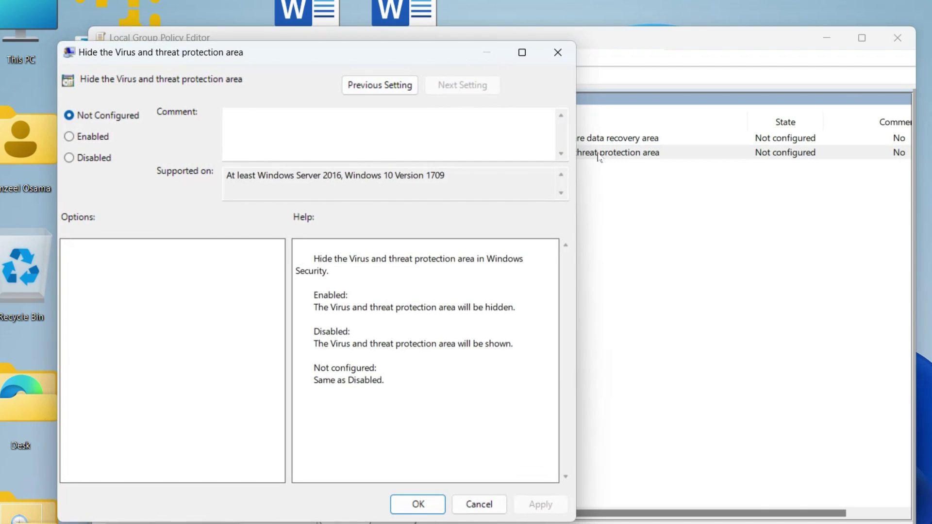
pyautogui.click(96, 159)
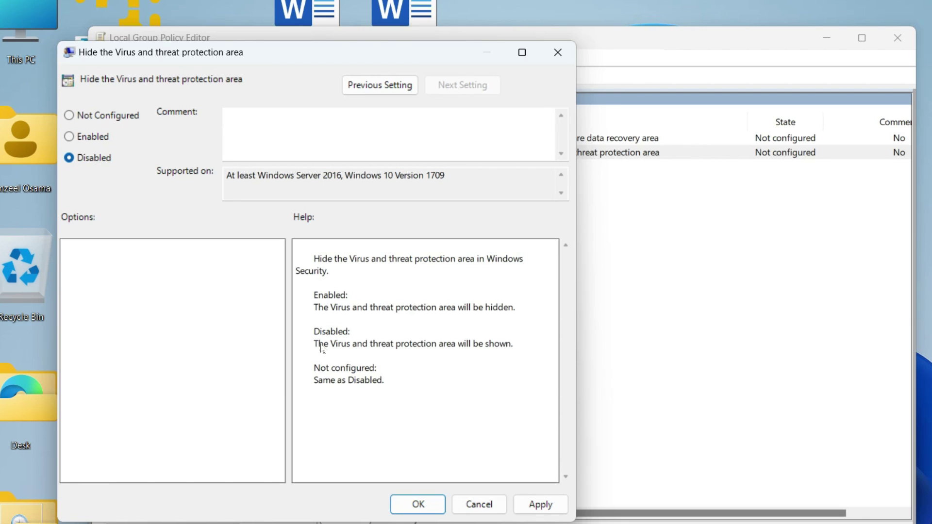
pyautogui.click(540, 504)
pyautogui.click(499, 508)
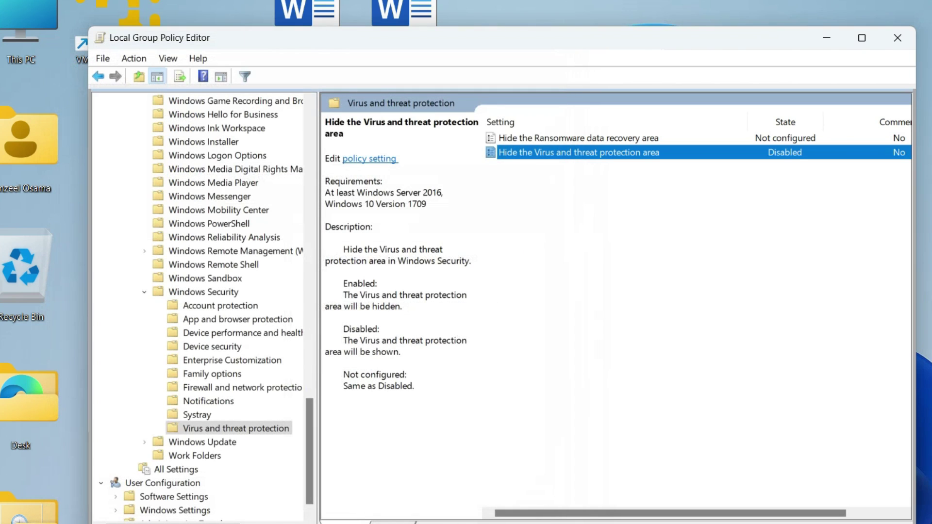
pyautogui.click(906, 45)
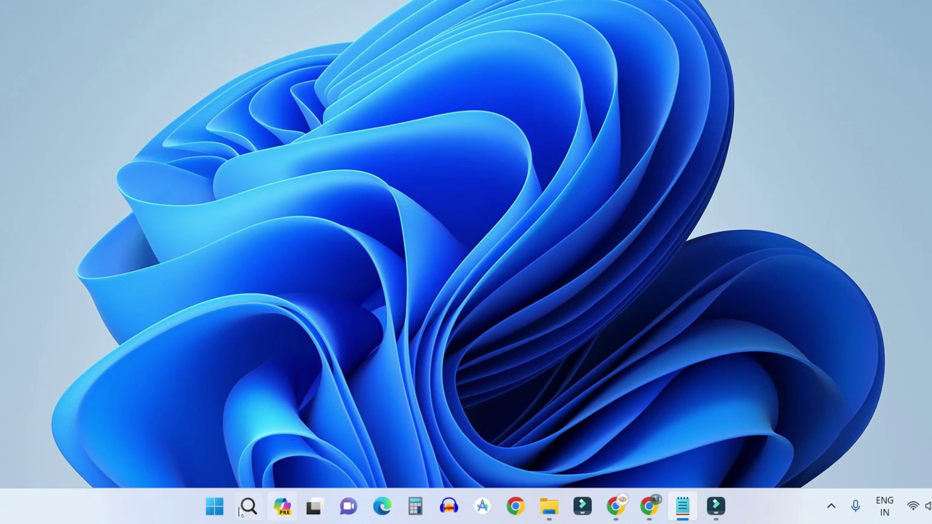
# Run gpupdate /force in a Windows PowerShell (Admin) window
pyautogui.rightClick(215, 507)
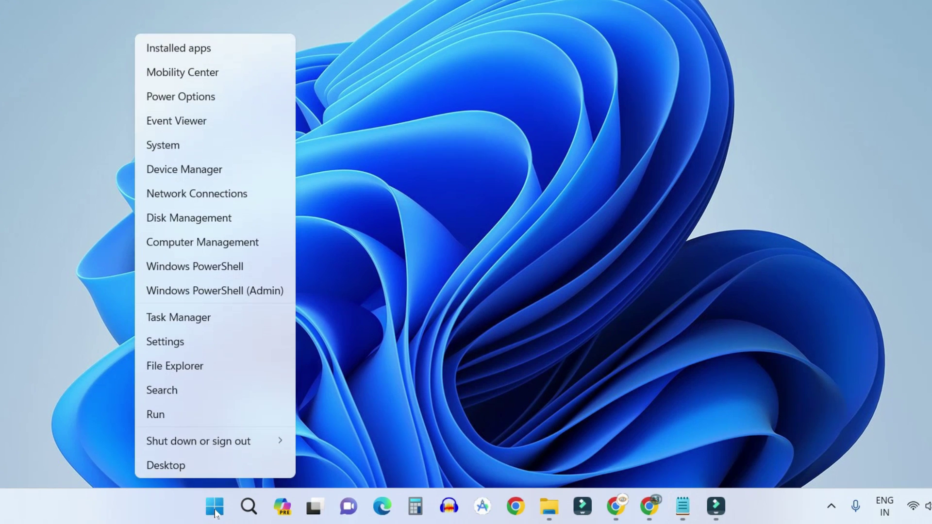
pyautogui.click(229, 291)
pyautogui.write('g')
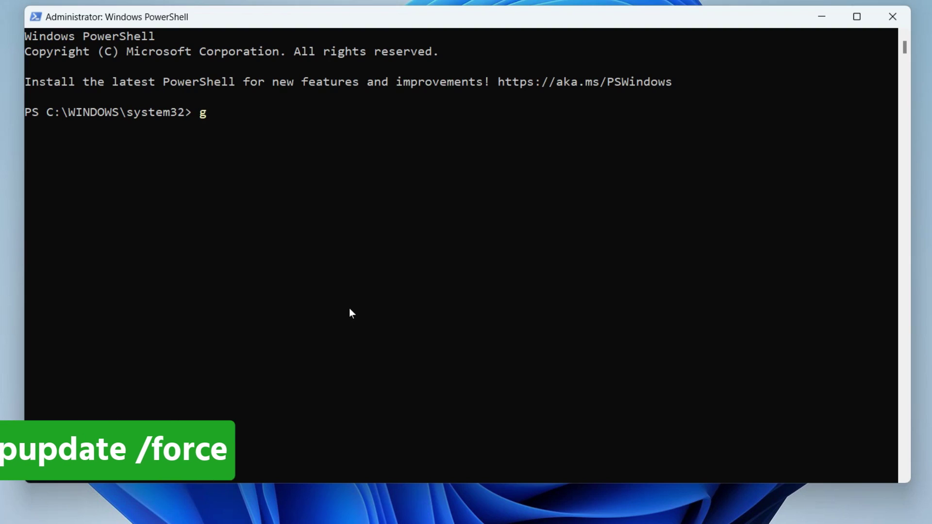
pyautogui.write('pupdate ')
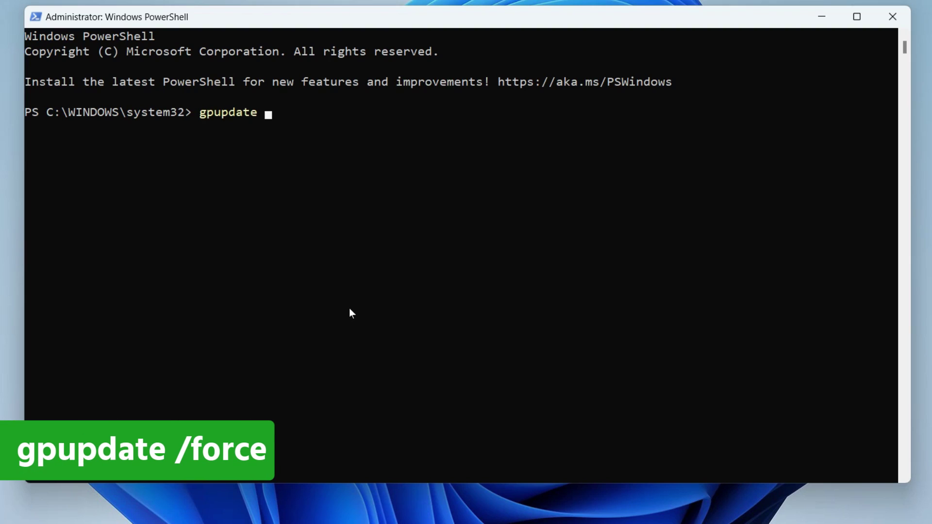
pyautogui.write('/force')
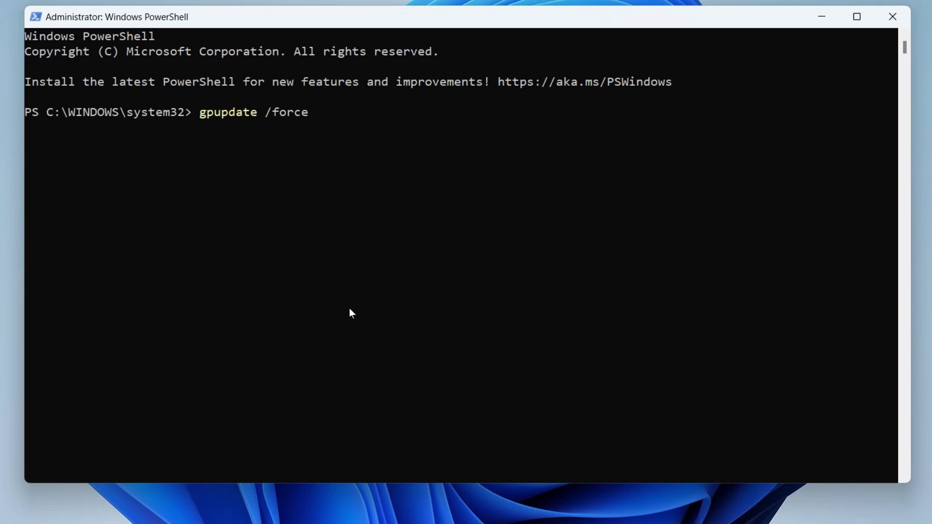
pyautogui.press('Return')
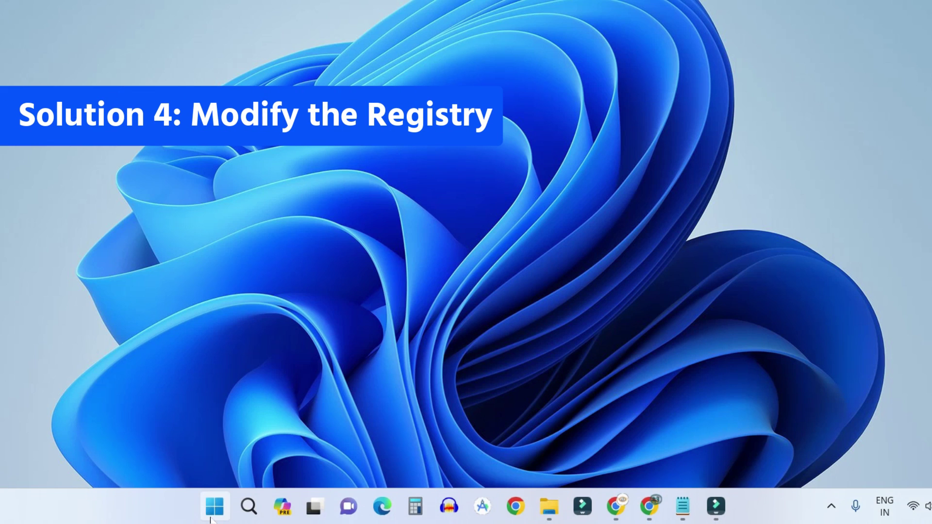
# Launch Windows PowerShell (Admin) from the Start button's quick links menu
pyautogui.rightClick(214, 507)
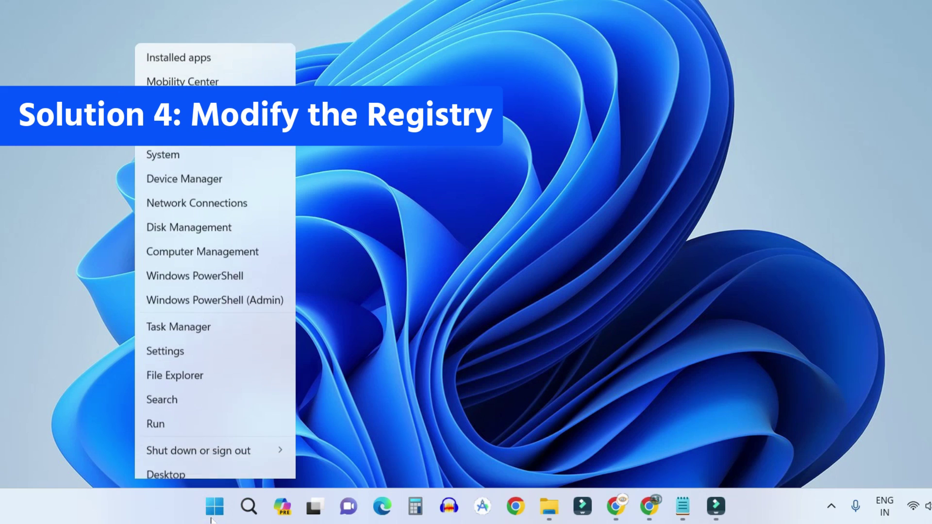
pyautogui.click(243, 294)
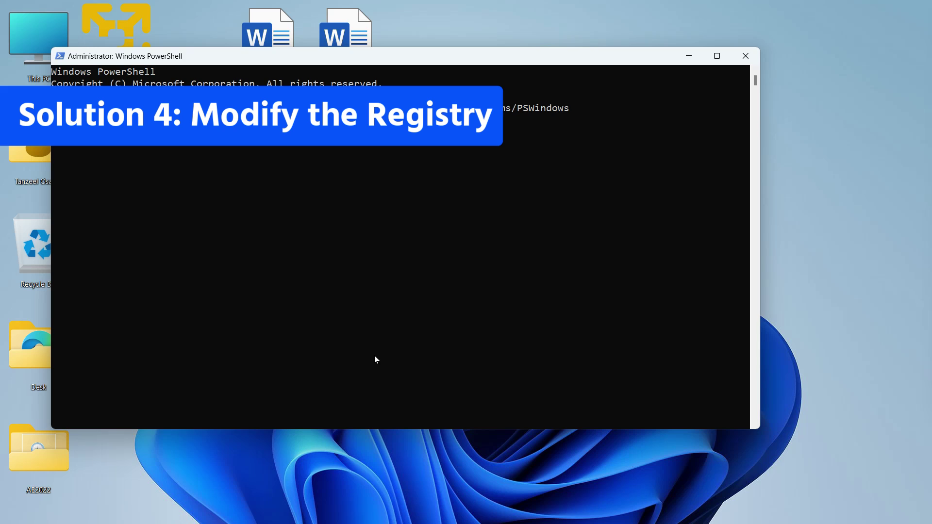
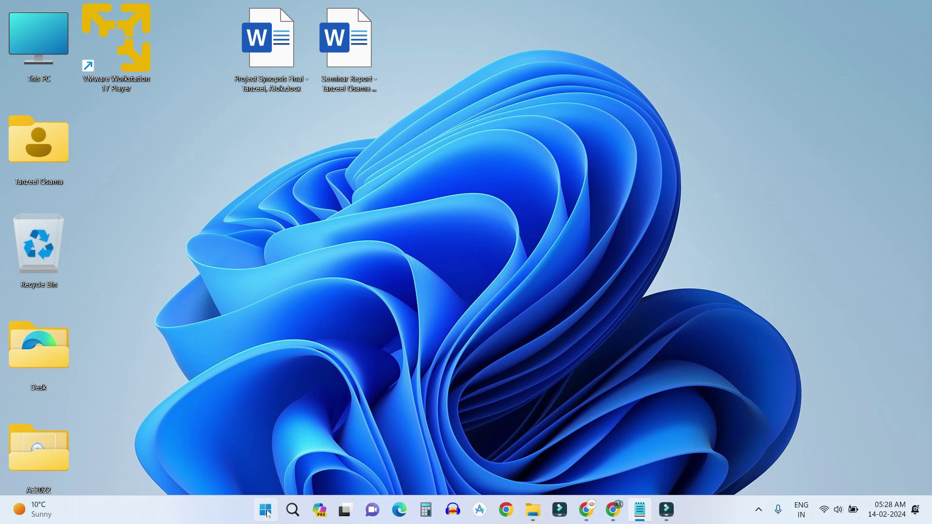
# Launch the Settings app from the Start button's Win+X power user menu
pyautogui.rightClick(265, 510)
pyautogui.moveTo(324, 465)
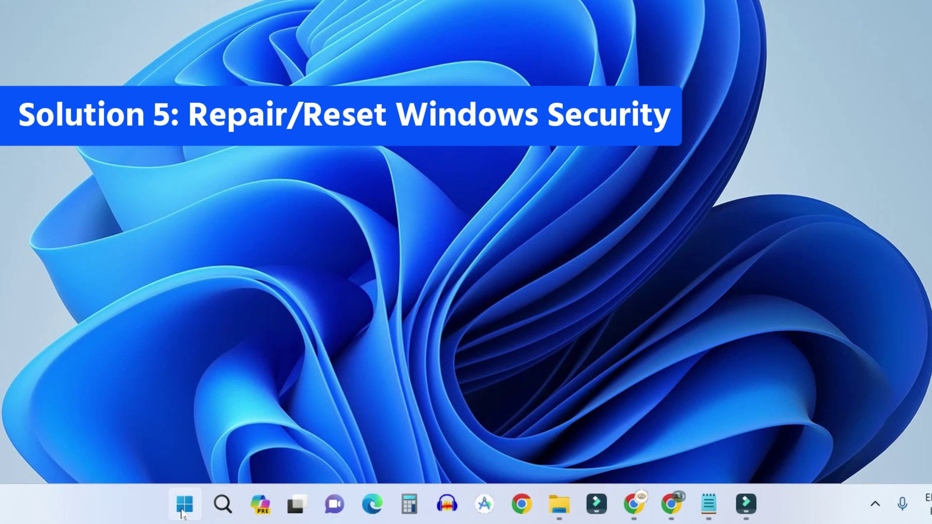
pyautogui.rightClick(184, 505)
pyautogui.click(216, 320)
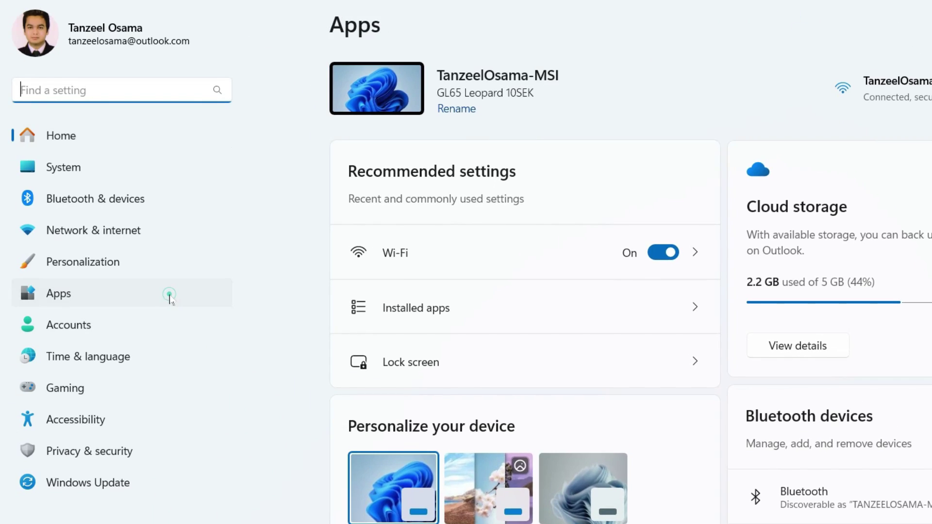
# Go through Apps > Installed apps to System Components and show Windows Security's options
pyautogui.click(170, 296)
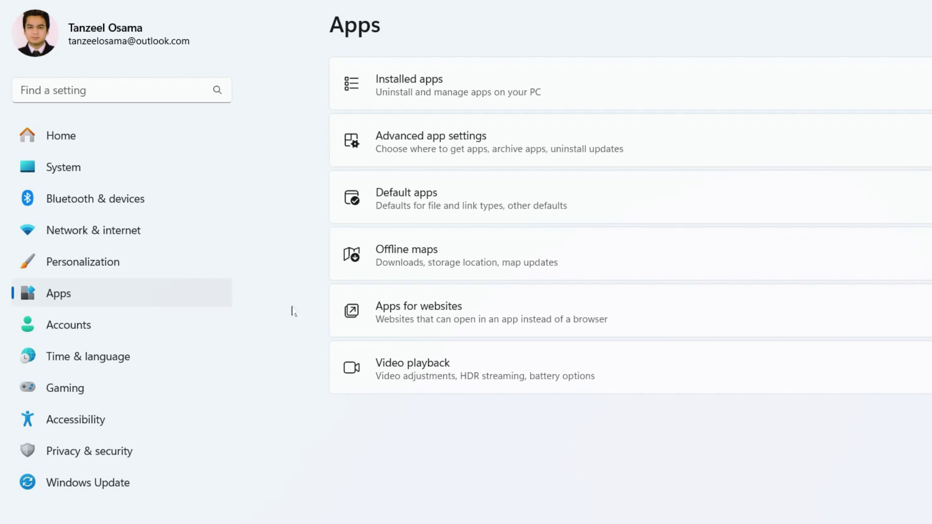
pyautogui.click(594, 101)
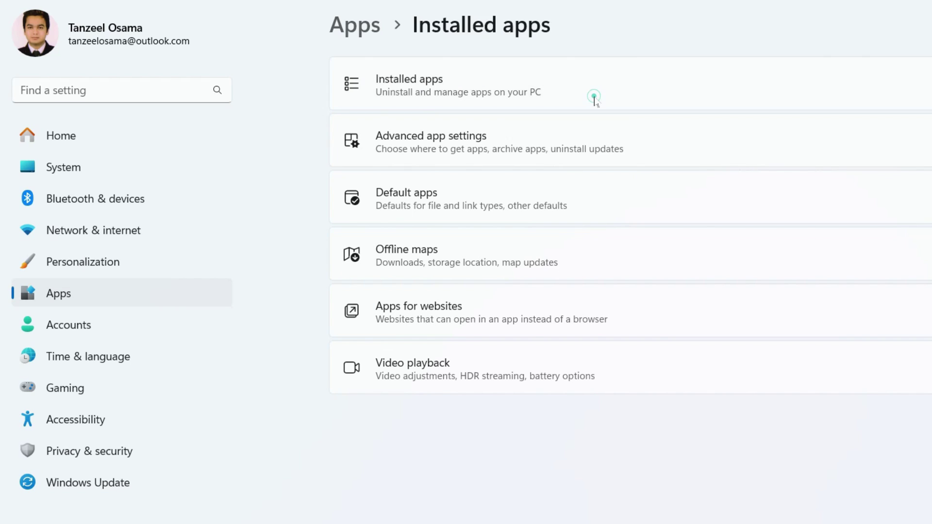
pyautogui.scroll(-20, 916, 457)
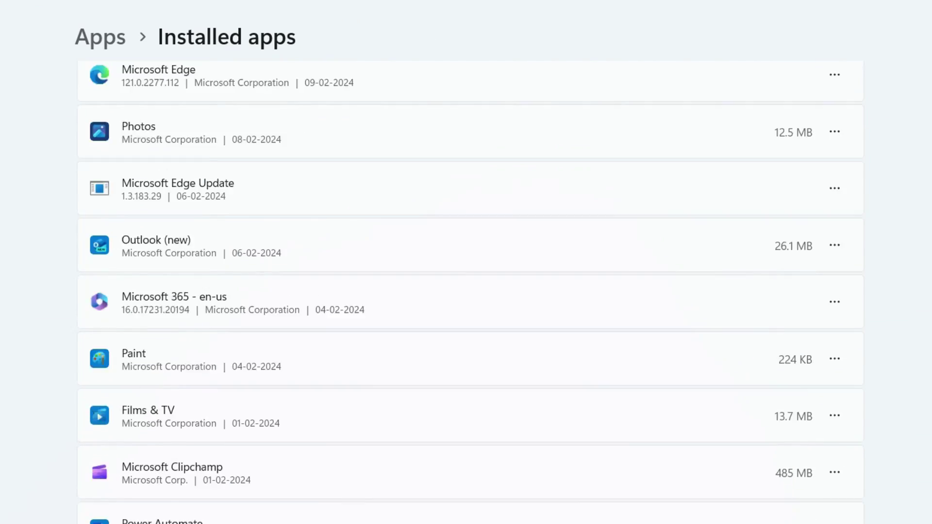
pyautogui.scroll(-1, 567, 474)
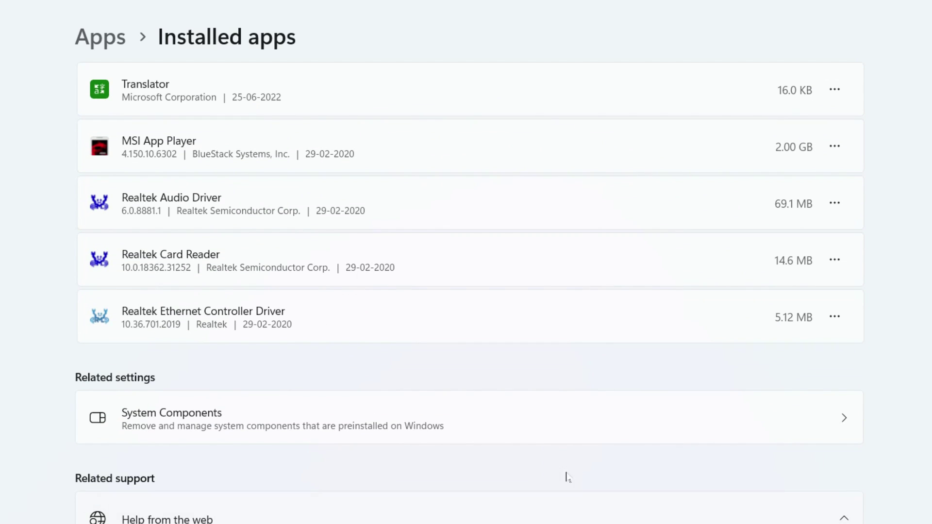
pyautogui.click(122, 435)
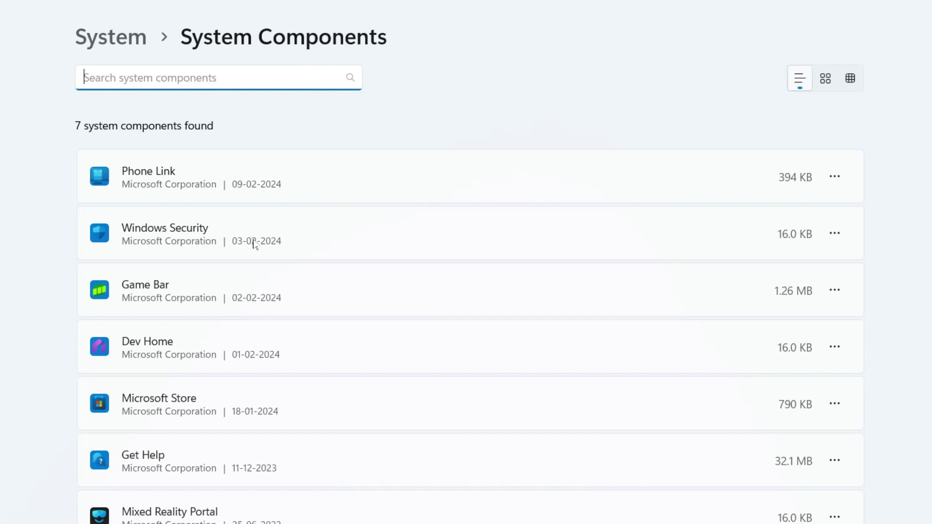
pyautogui.click(835, 235)
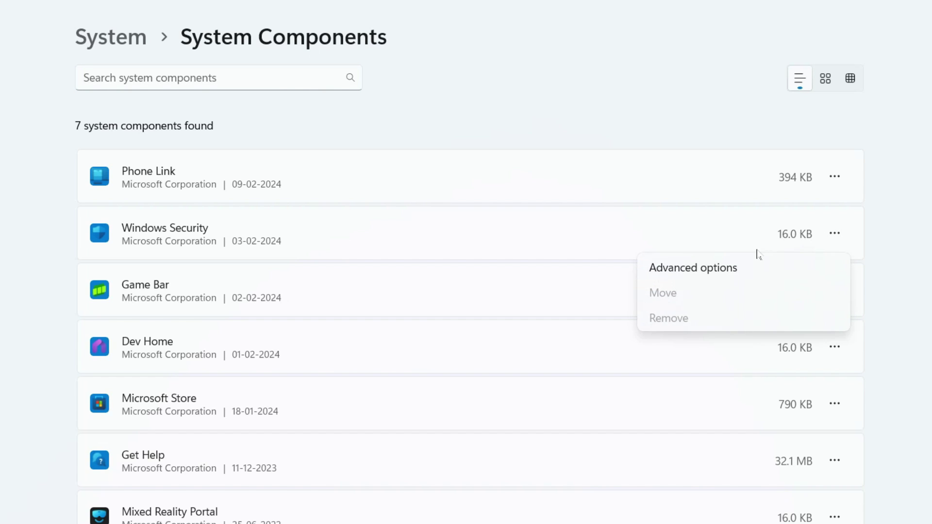
# Open Windows Security's Advanced options, leaving the background permission setting unchanged
pyautogui.click(746, 270)
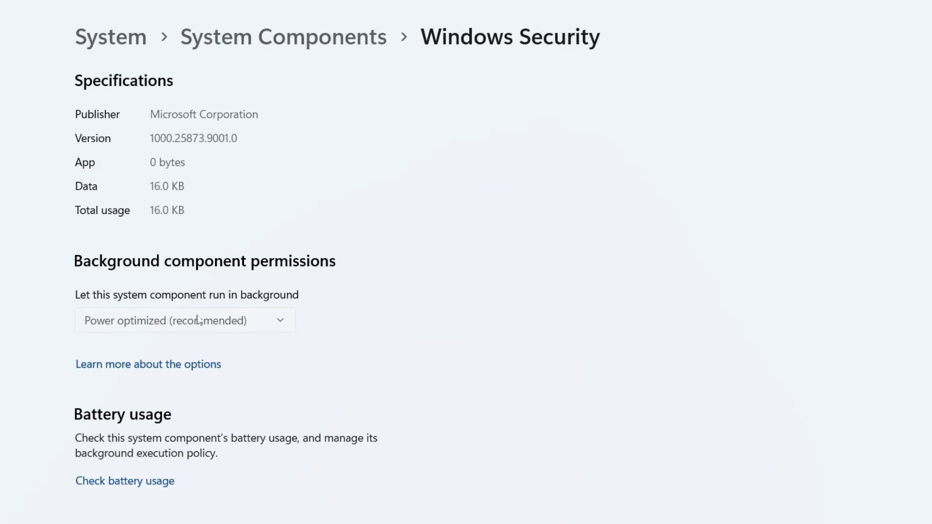
pyautogui.click(198, 320)
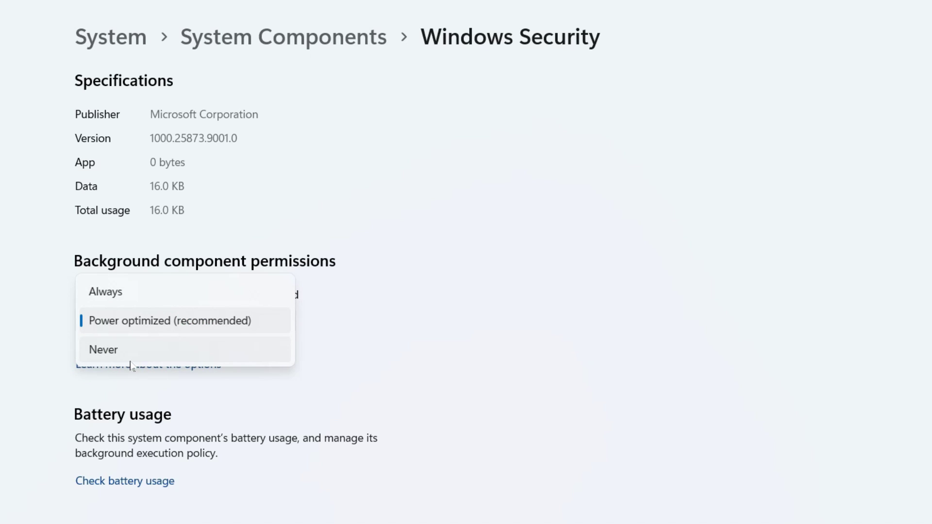
pyautogui.click(347, 404)
# Repair Windows Security, then reset it and confirm deleting its data
pyautogui.scroll(-8, 348, 405)
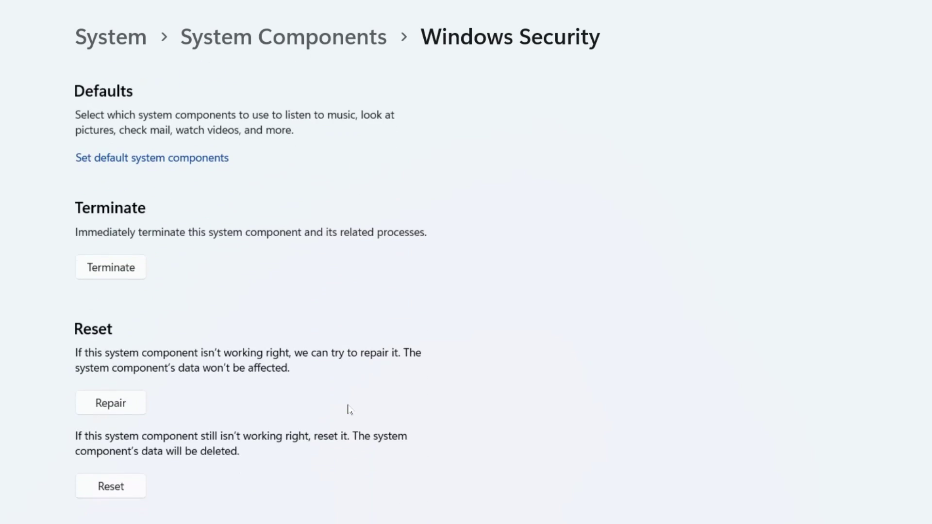
pyautogui.scroll(-2, 348, 408)
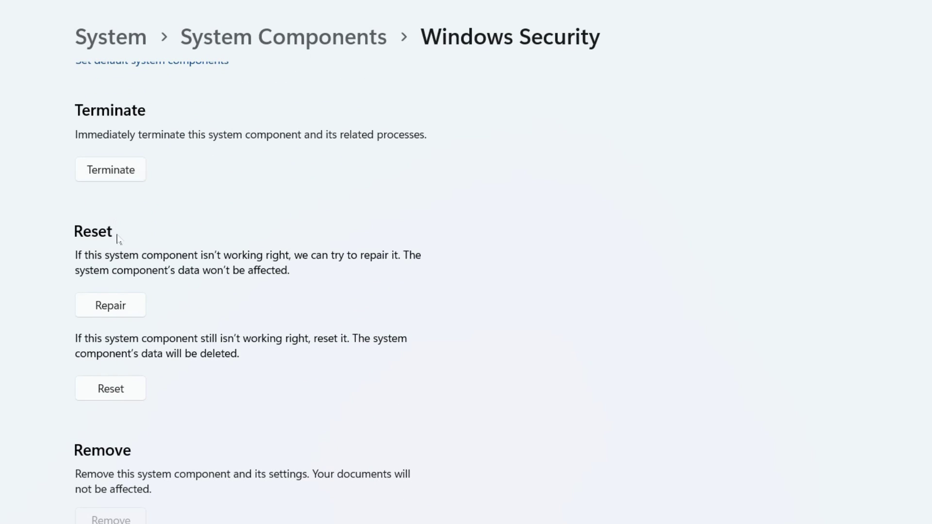
pyautogui.click(115, 305)
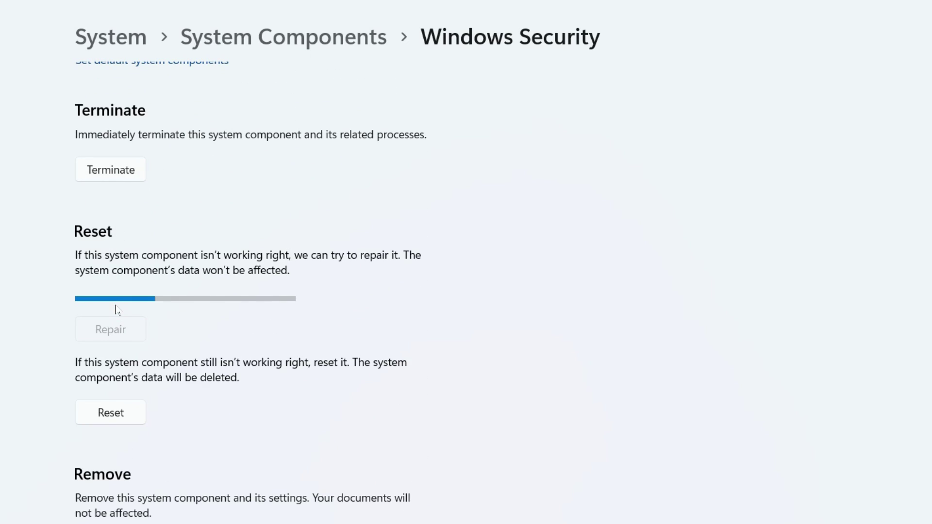
pyautogui.click(109, 389)
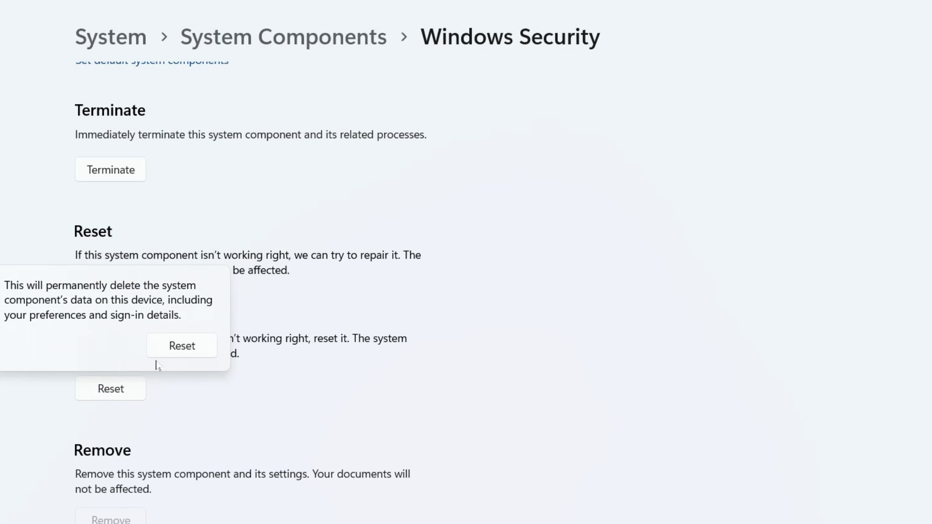
pyautogui.click(175, 346)
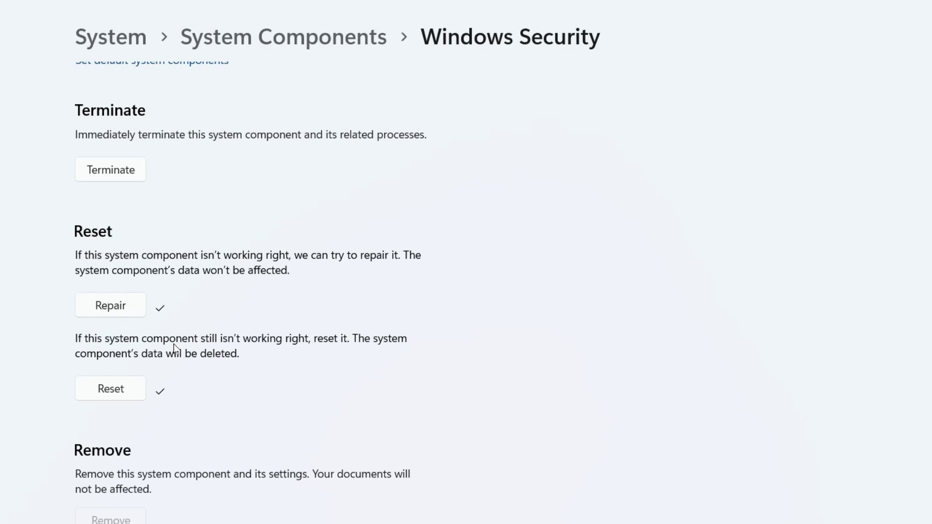